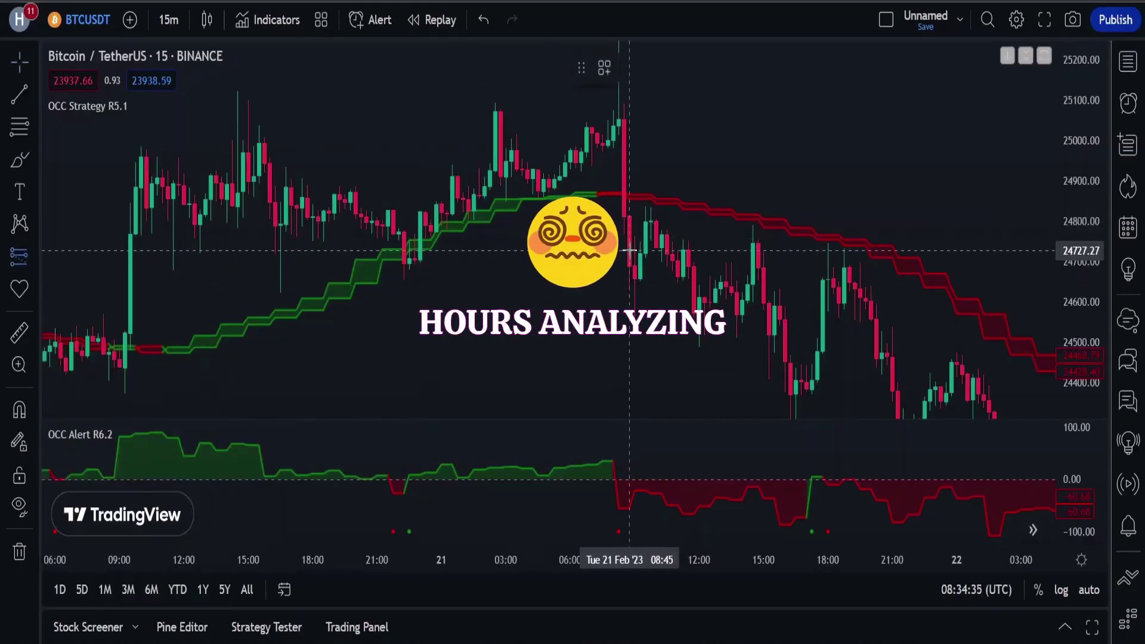
Place a short position at the crossover bar: stop 25248.70, target about 24029.81, extended to 22 Feb 02:00
click(630, 250)
drag(652, 174, 652, 78)
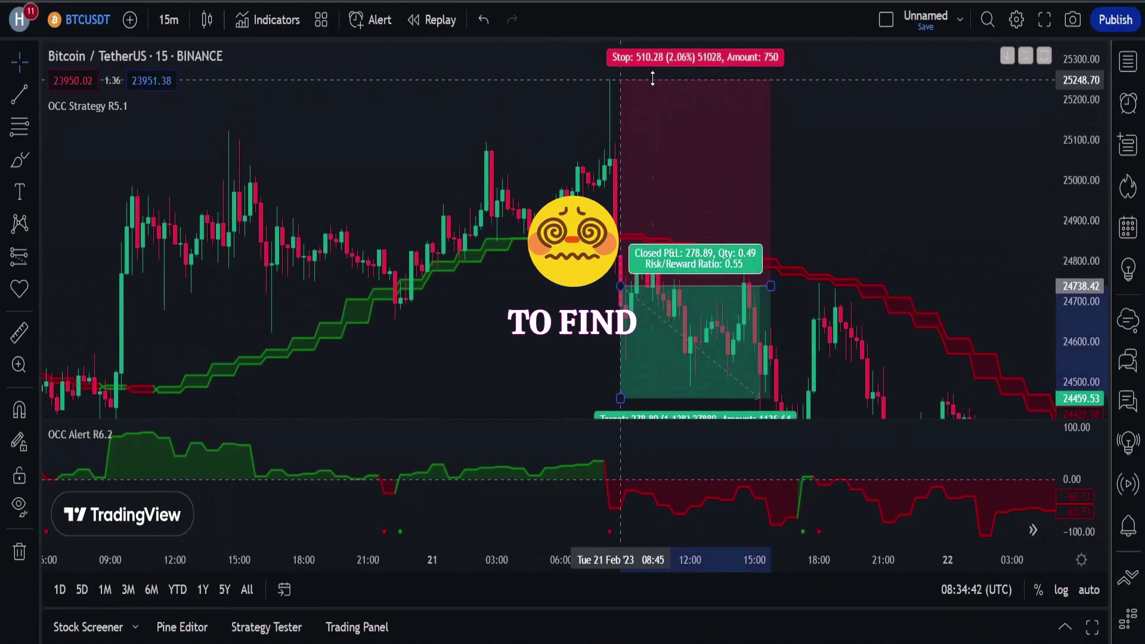
drag(513, 314, 459, 153)
drag(564, 234, 567, 411)
drag(433, 241, 287, 188)
drag(571, 72, 790, 80)
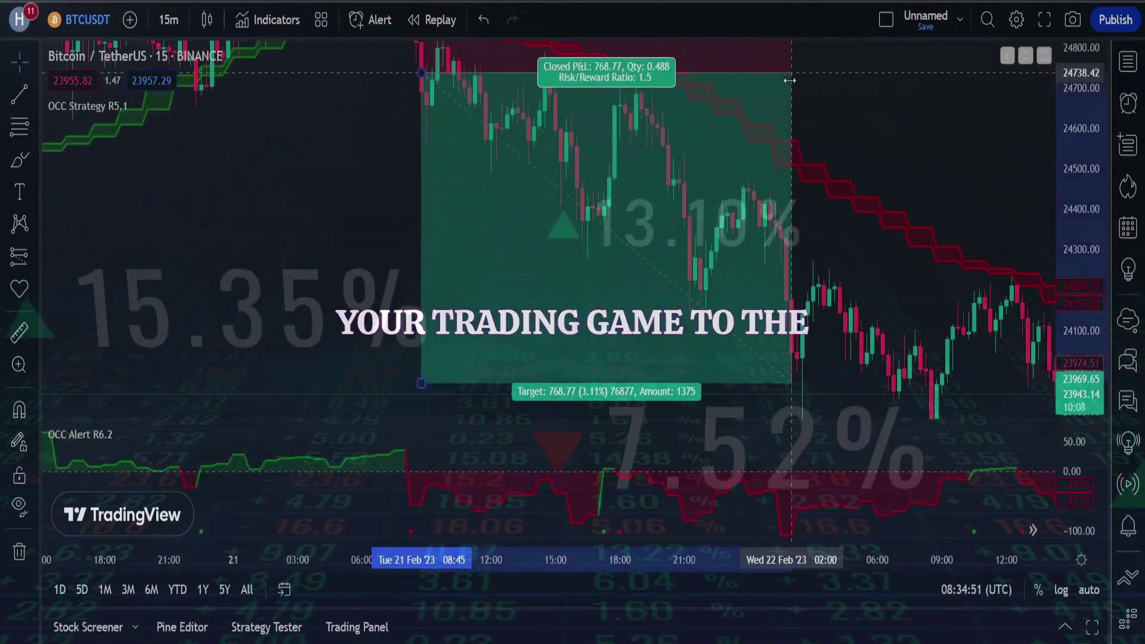
drag(1086, 173, 1085, 198)
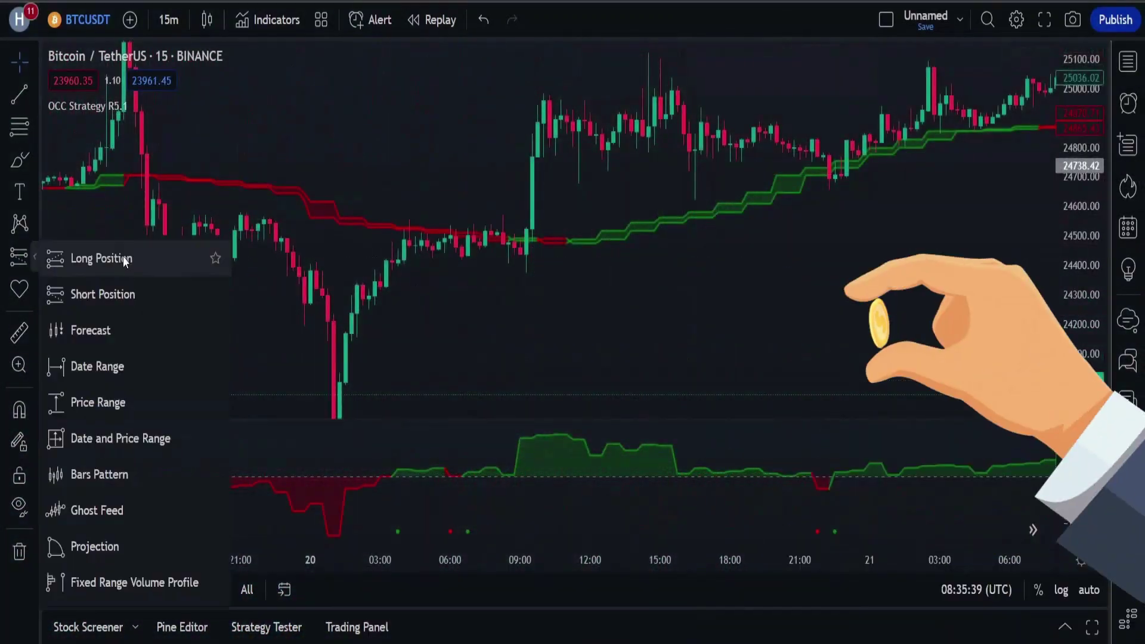
Add a long position at the Mon 20 Feb 09:30 bar with a raised target and shorter duration
click(89, 256)
click(533, 187)
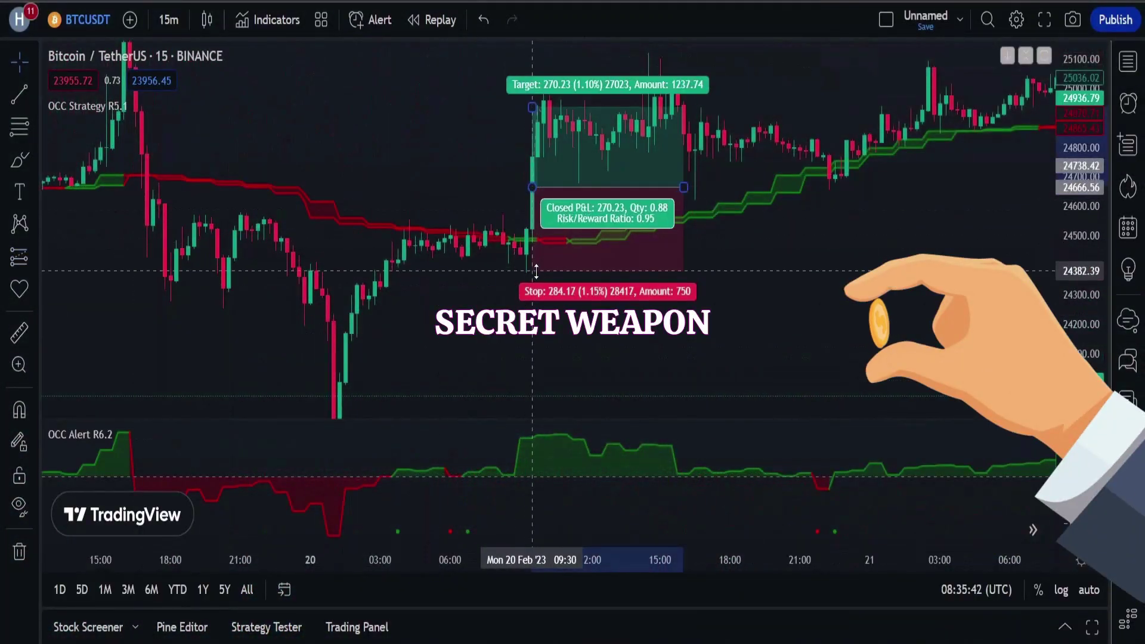
drag(486, 119, 485, 90)
drag(635, 222, 613, 220)
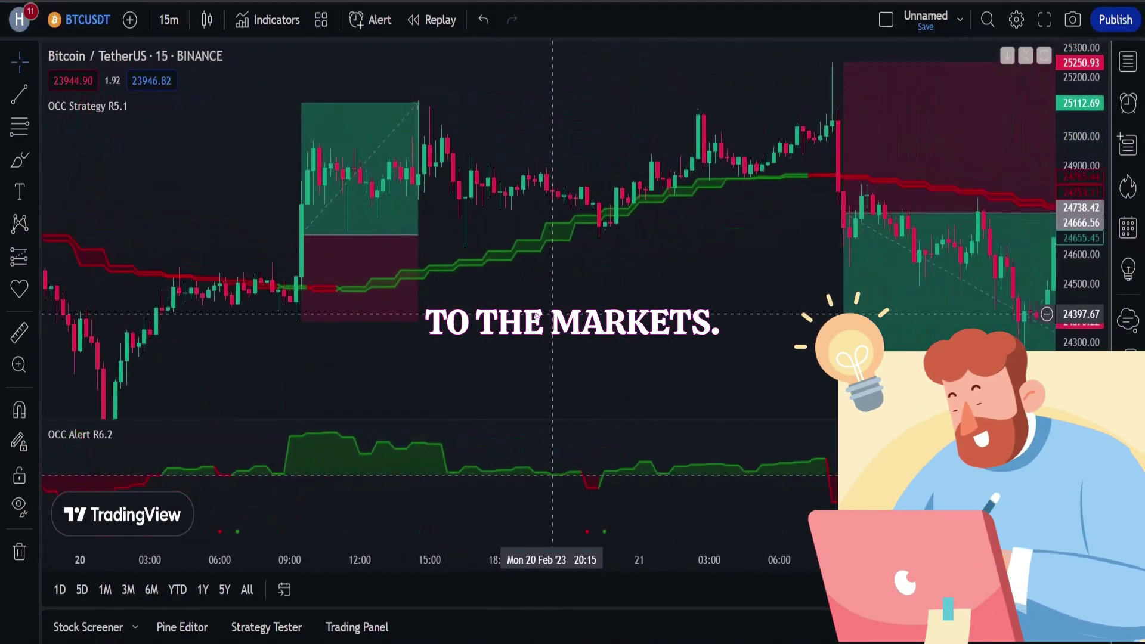
drag(504, 314, 382, 314)
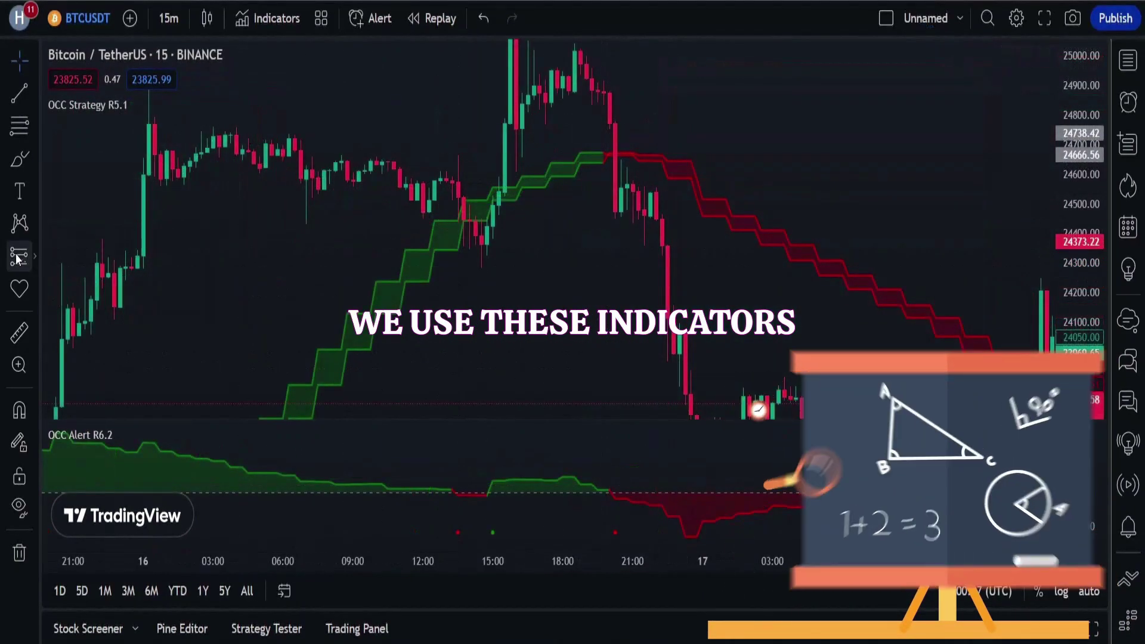
Place a short position at 24584 with a higher stop, target 23838 and shorter duration
click(18, 257)
click(614, 179)
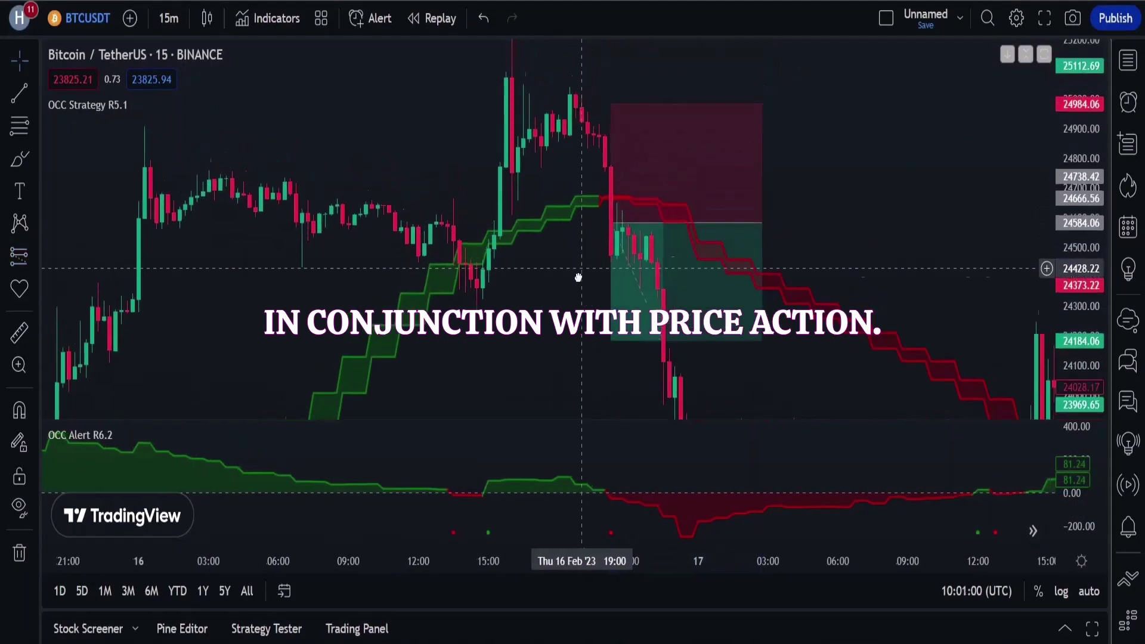
drag(610, 112, 610, 96)
mouse_move(607, 341)
mouse_down()
mouse_move(593, 199)
mouse_move(600, 309)
mouse_move(593, 291)
mouse_up()
drag(739, 106, 673, 90)
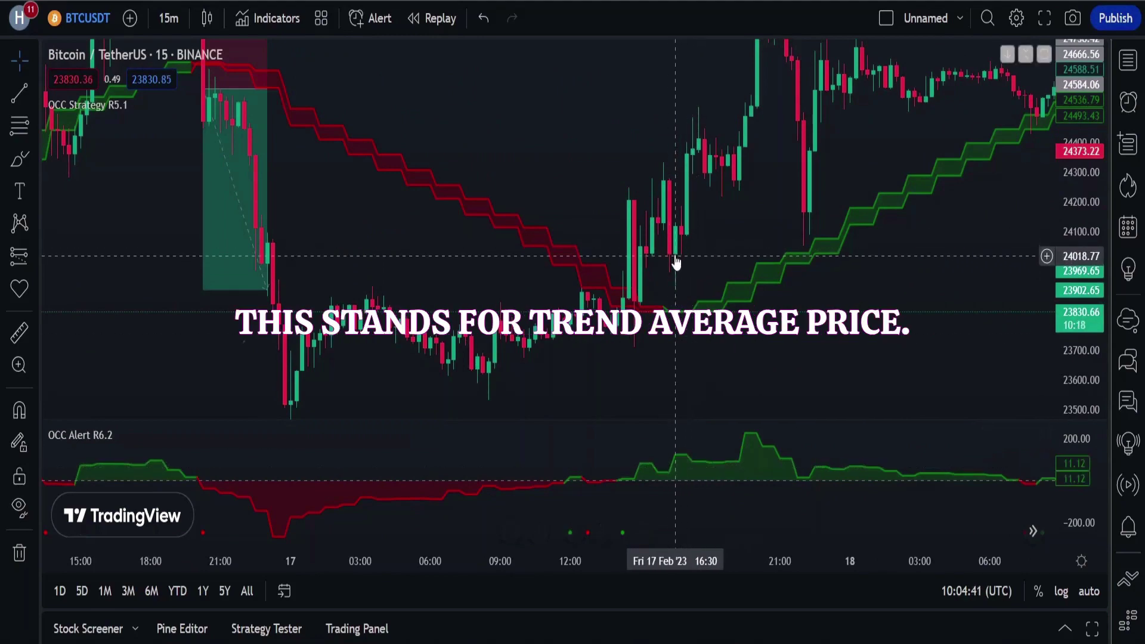
Place a long position at 24085.99, easing its stop and raising its target
click(675, 236)
drag(676, 350, 676, 347)
drag(679, 269, 626, 355)
drag(623, 208, 624, 153)
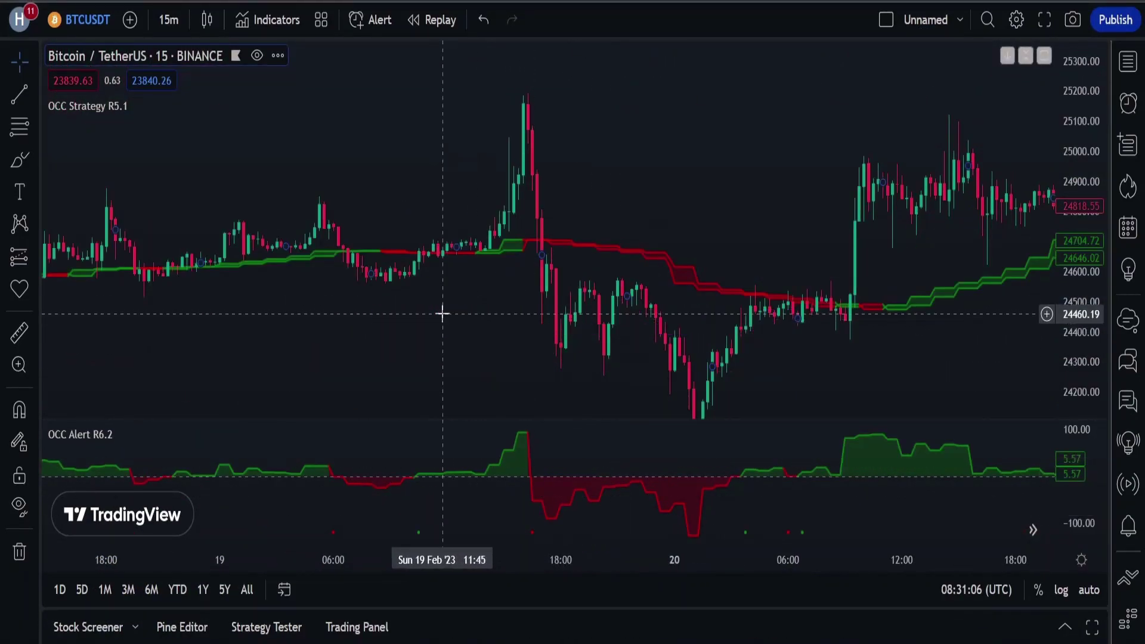
drag(442, 314, 381, 317)
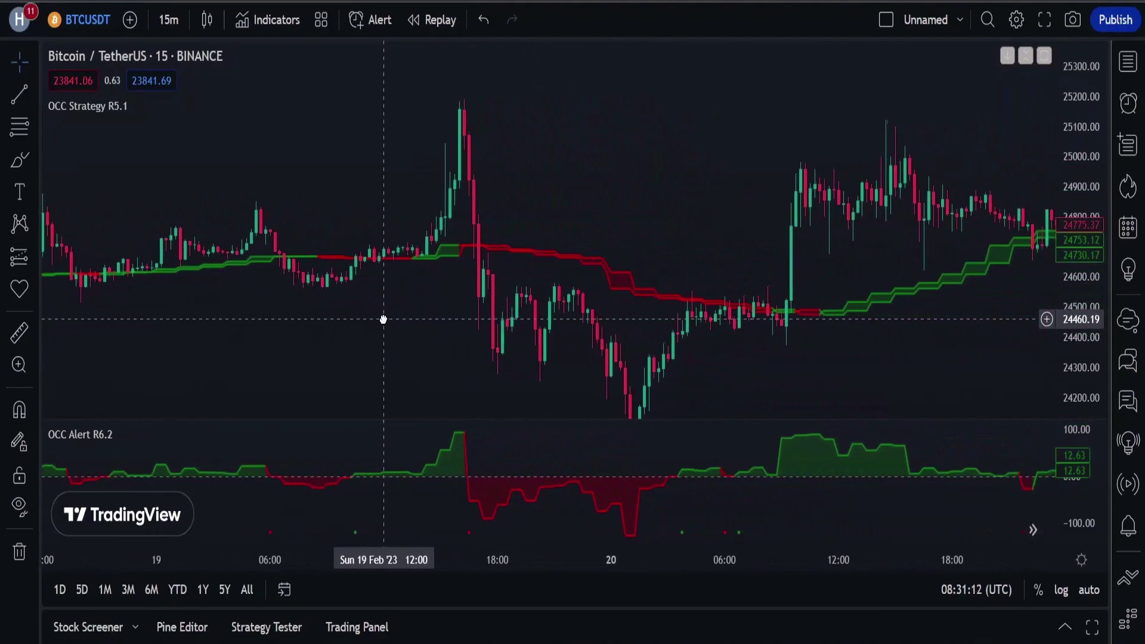
drag(644, 226, 525, 184)
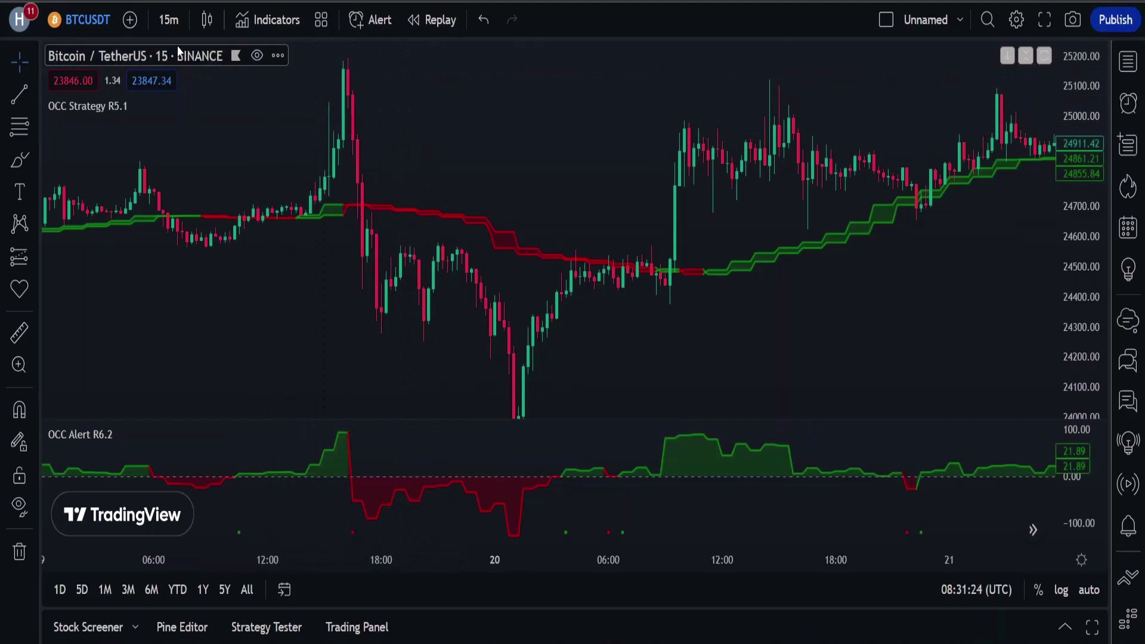
click(172, 23)
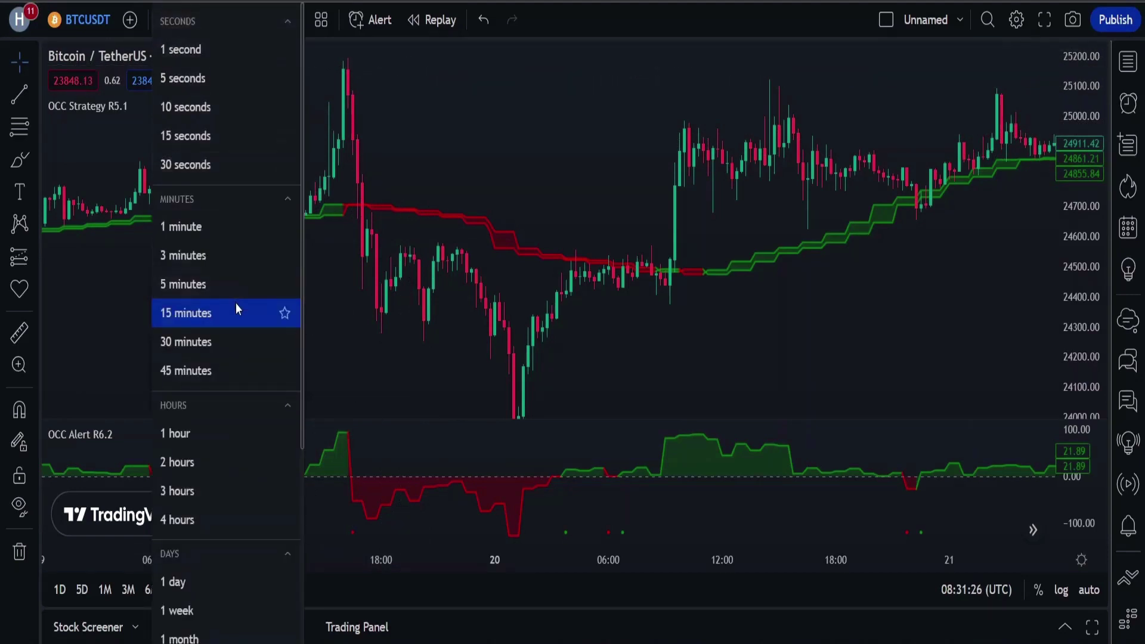
click(489, 151)
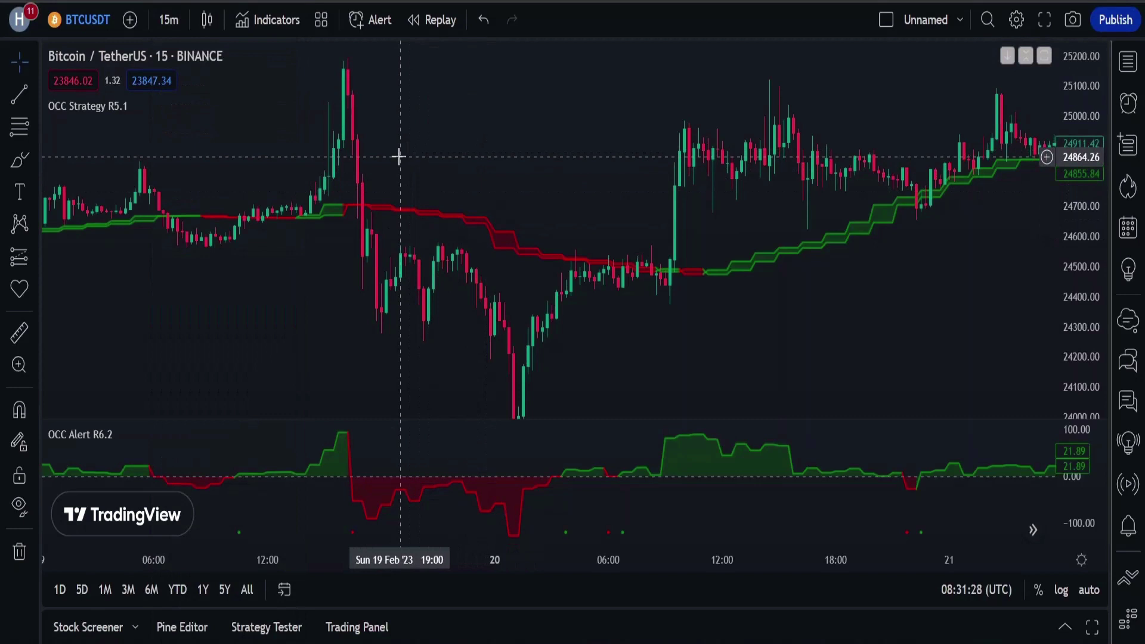
drag(398, 157, 435, 159)
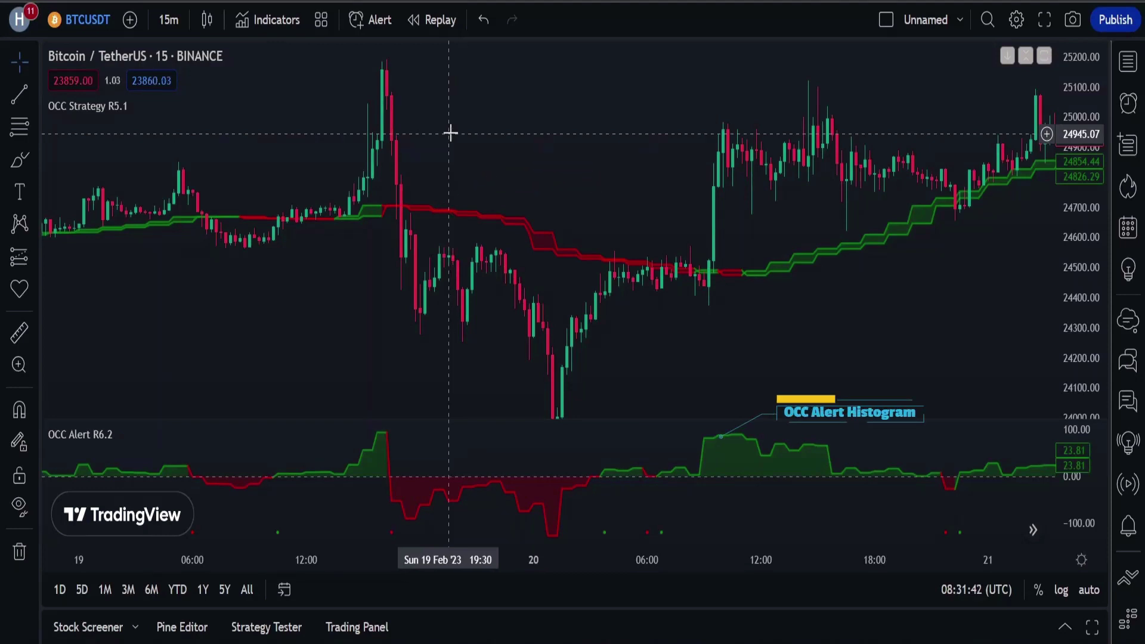
Remove the OCC Strategy R5.1 and OCC Alert R6.2 indicators from the chart
mouse_move(145, 106)
click(202, 109)
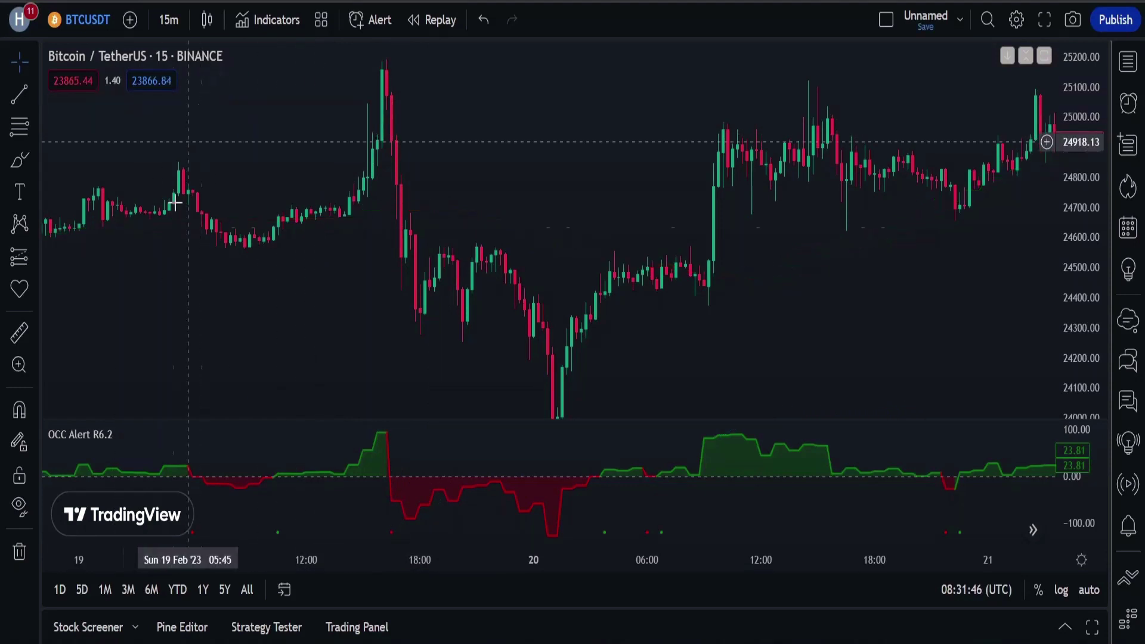
mouse_move(152, 435)
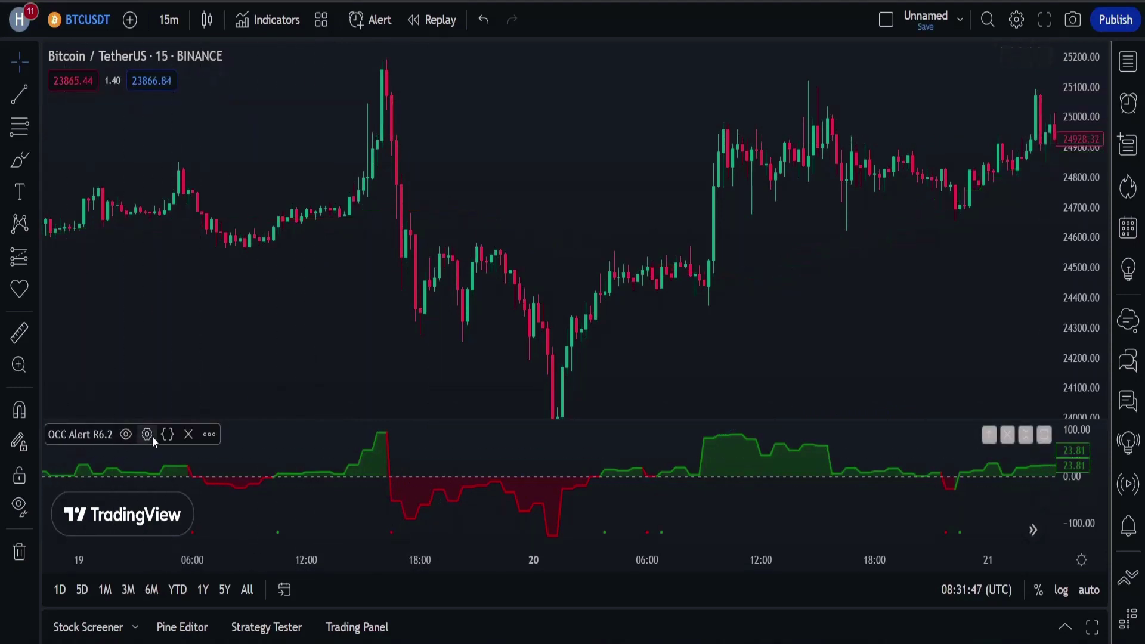
click(187, 434)
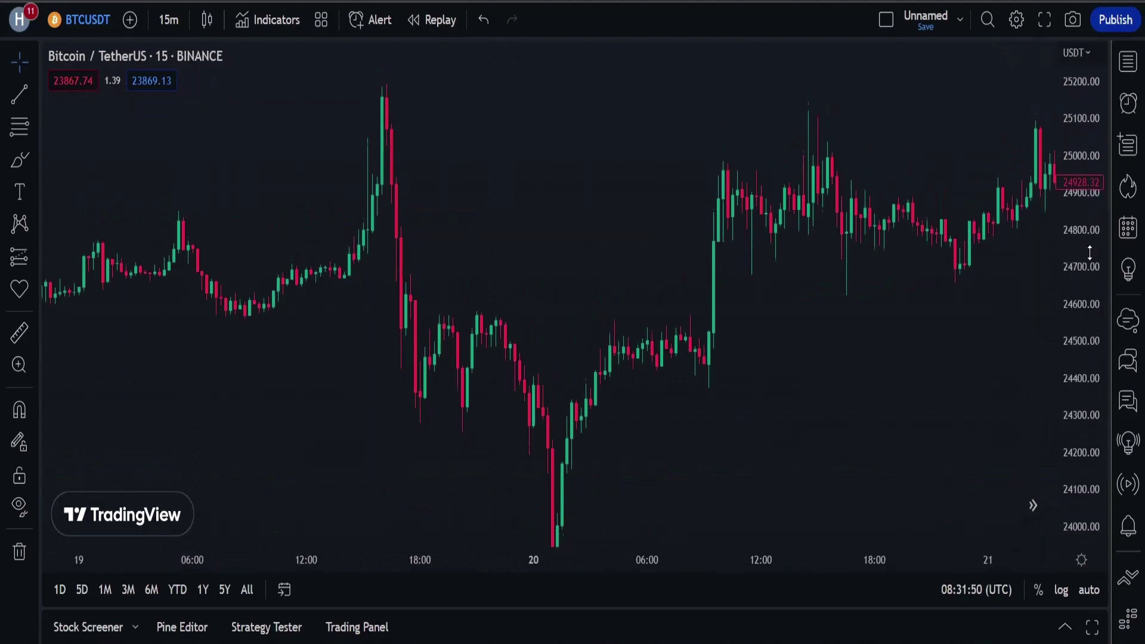
drag(1090, 253, 1091, 302)
mouse_move(266, 103)
mouse_down()
mouse_move(263, 120)
mouse_move(253, 111)
mouse_up()
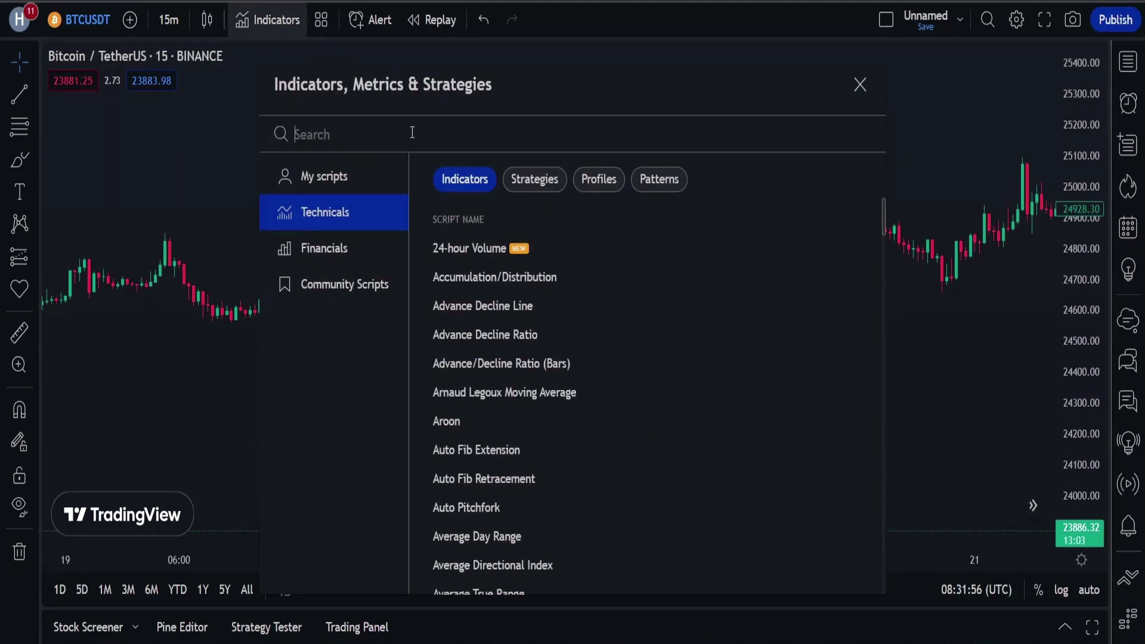
Search 'occ s' and add the Open Close Cross Strategy R5 script to the chart
text(occ )
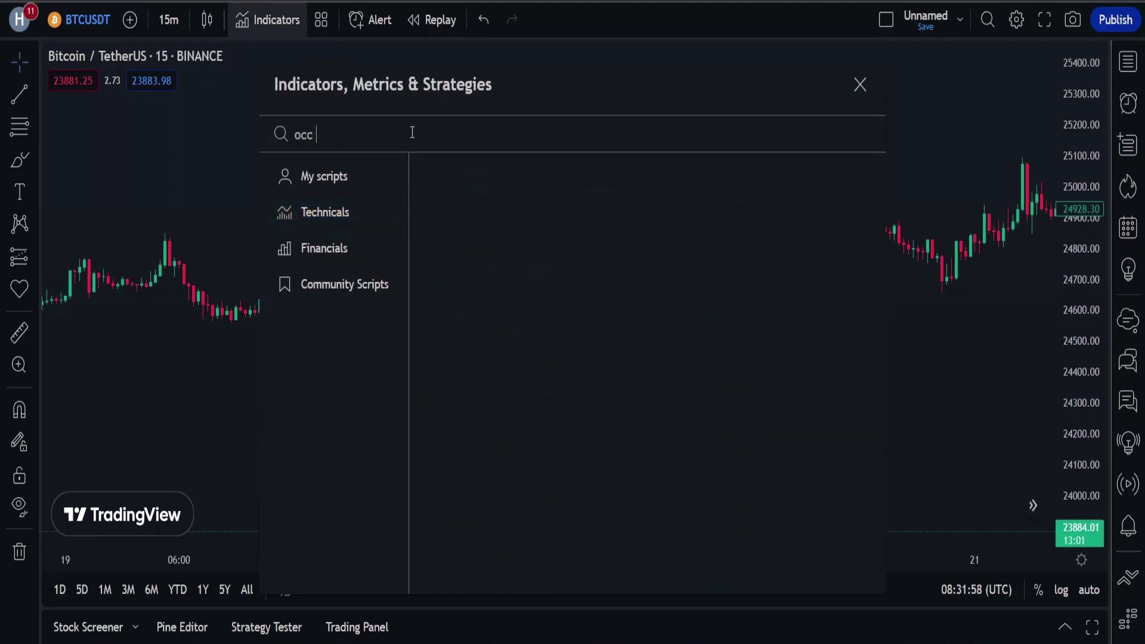
text(a)
key(BackSpace)
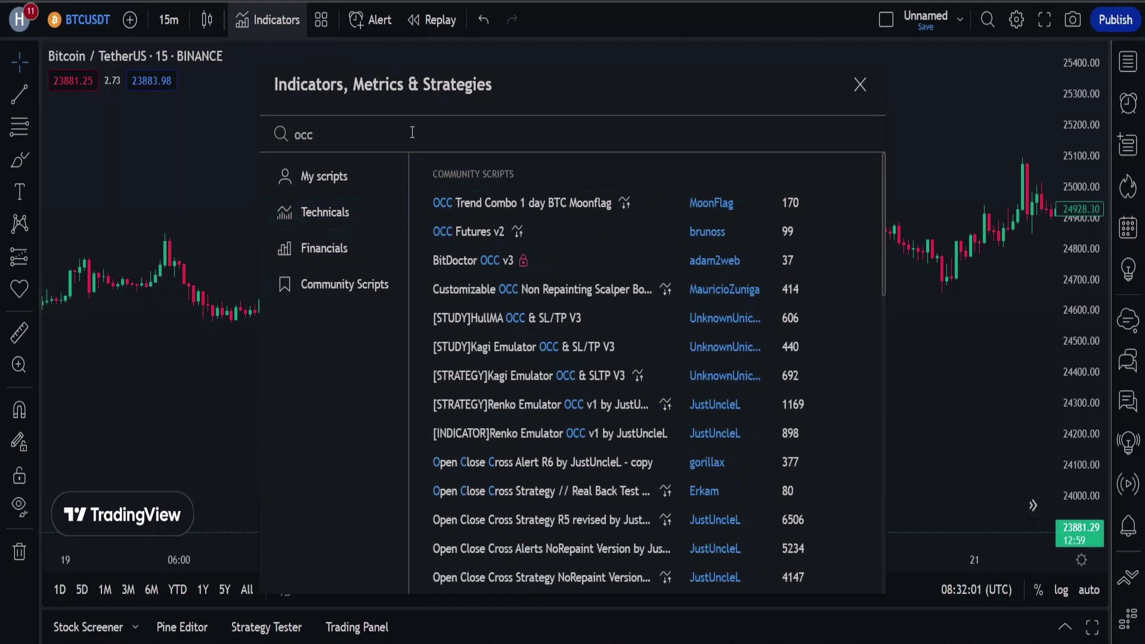
text(stra)
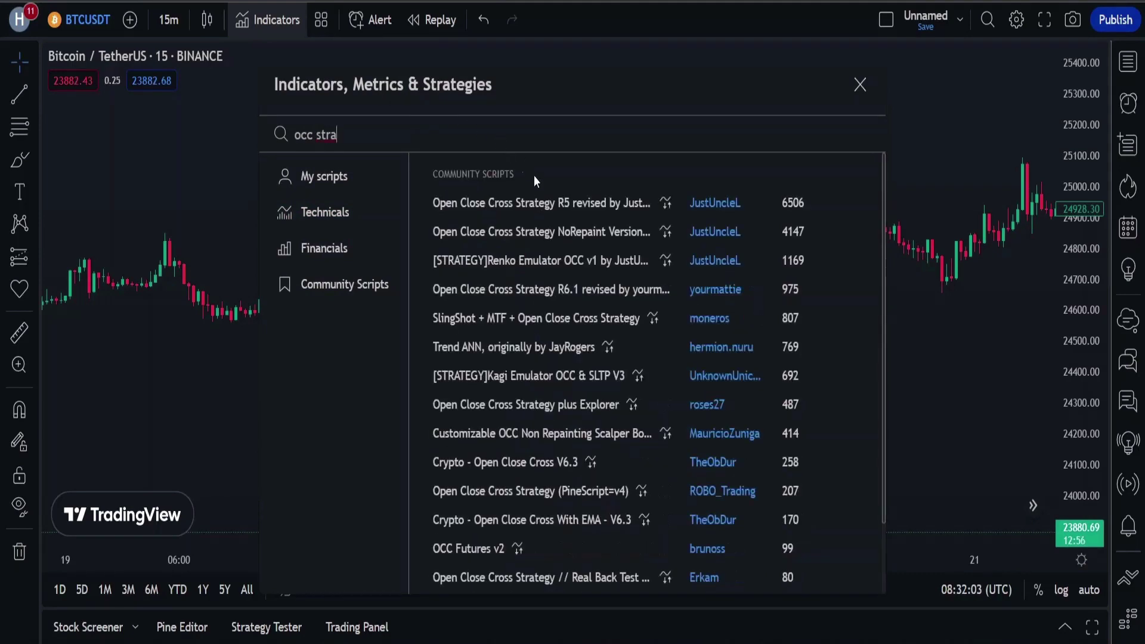
click(564, 202)
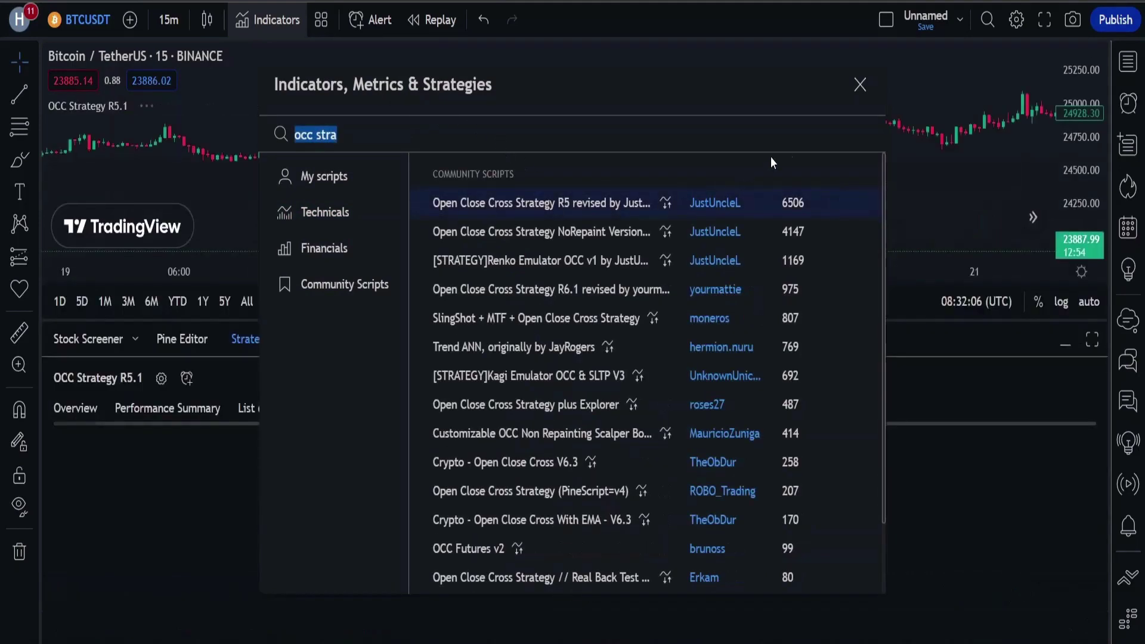
click(857, 83)
Collapse the strategy report and hide OCC Strategy R5.1's trade markers in its Style settings
click(1063, 343)
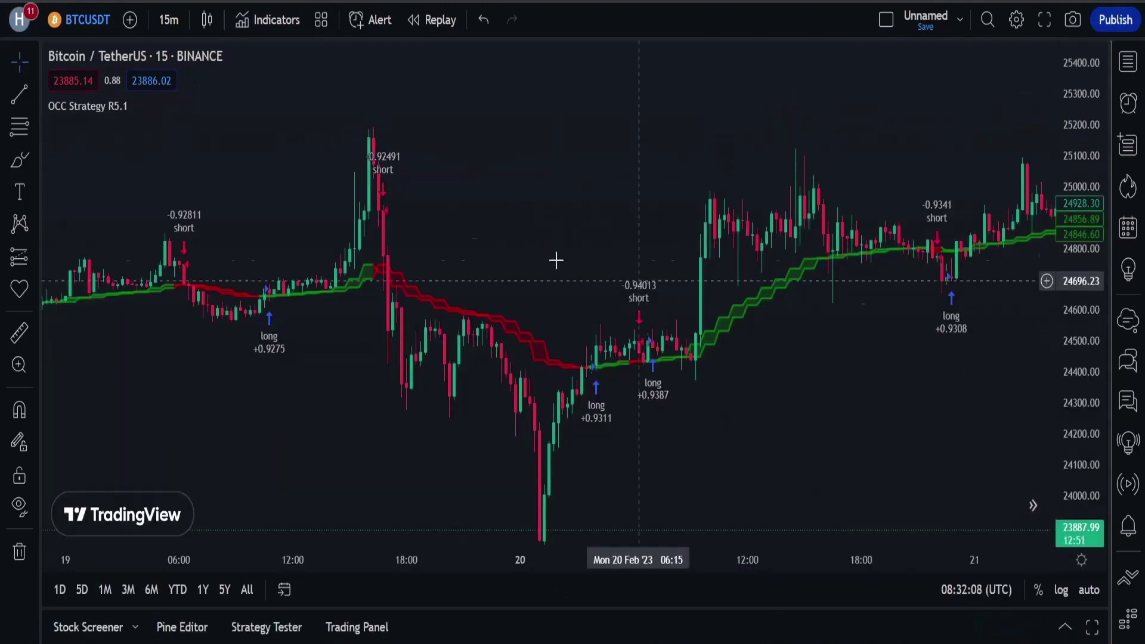
click(162, 107)
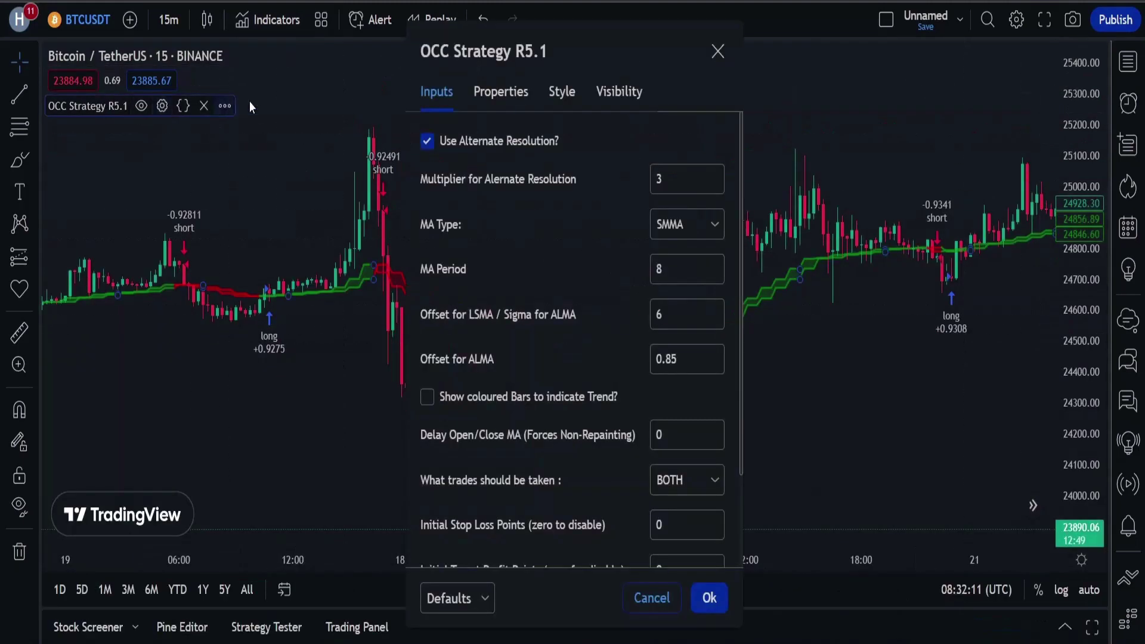
click(562, 91)
scroll(440, 465, down, 4)
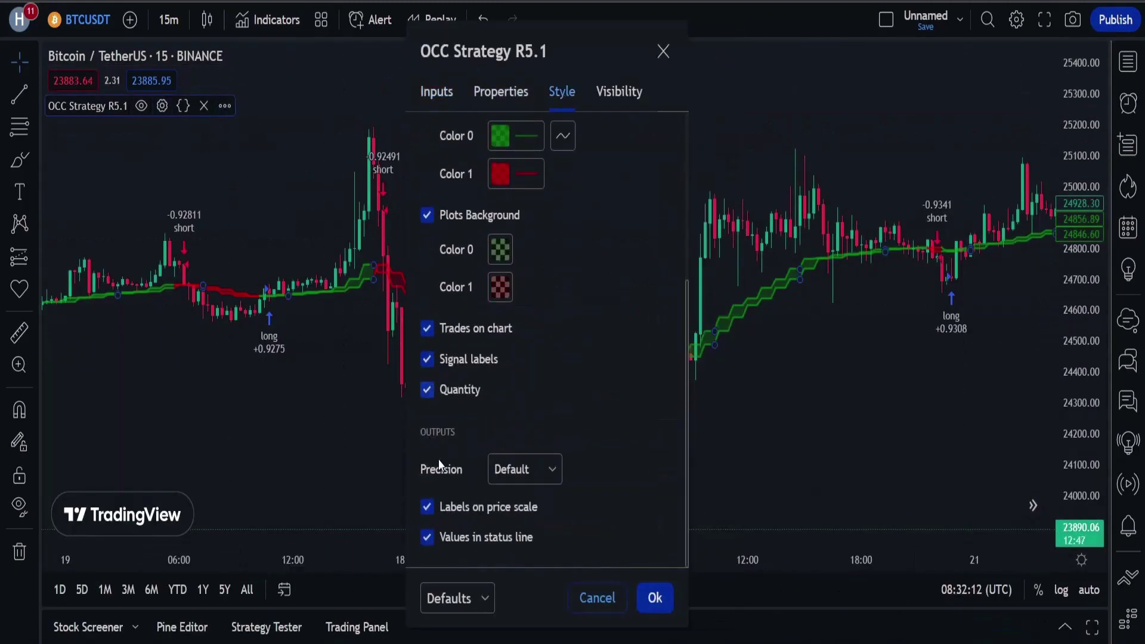
click(427, 329)
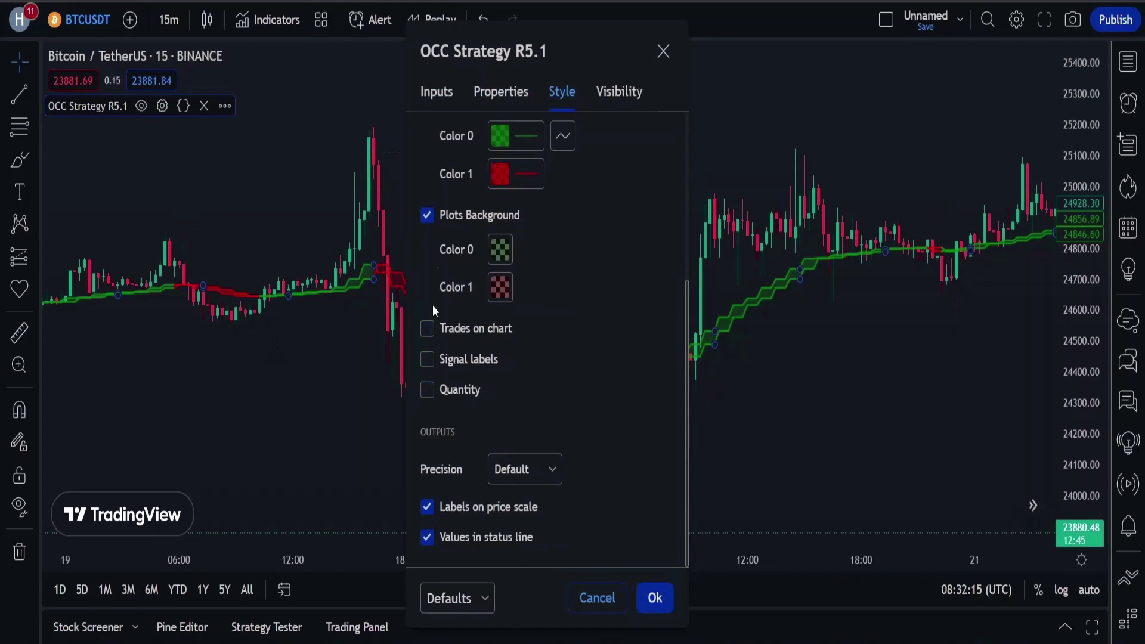
Set the strategy's resolution multiplier to 5 and MA Type to SMA
click(427, 95)
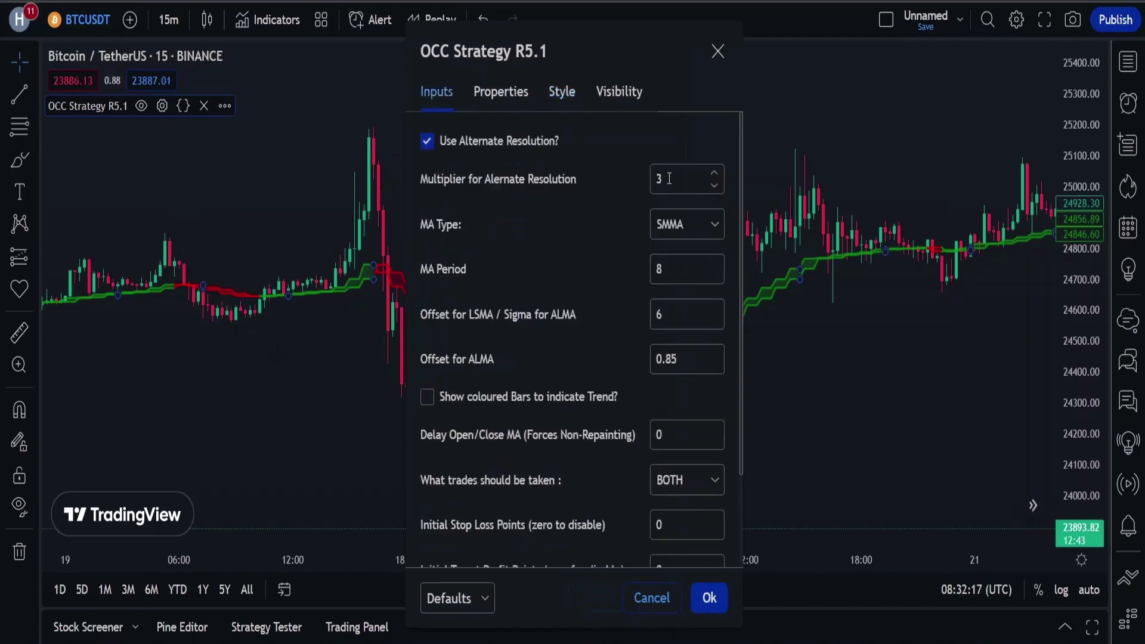
click(714, 173)
click(714, 173)
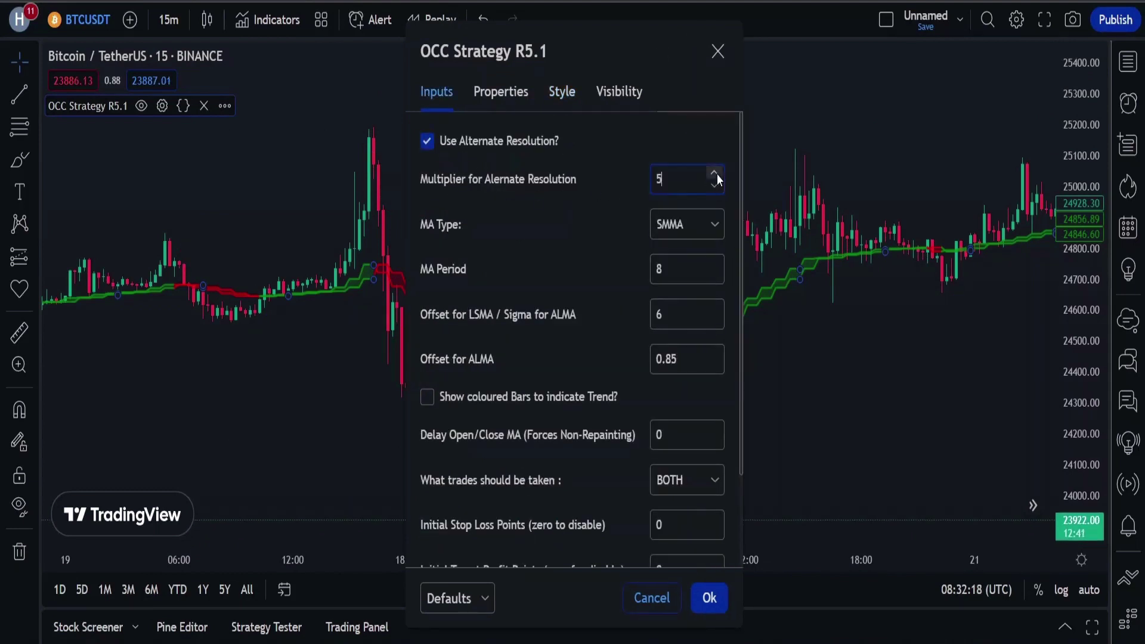
click(713, 224)
click(692, 268)
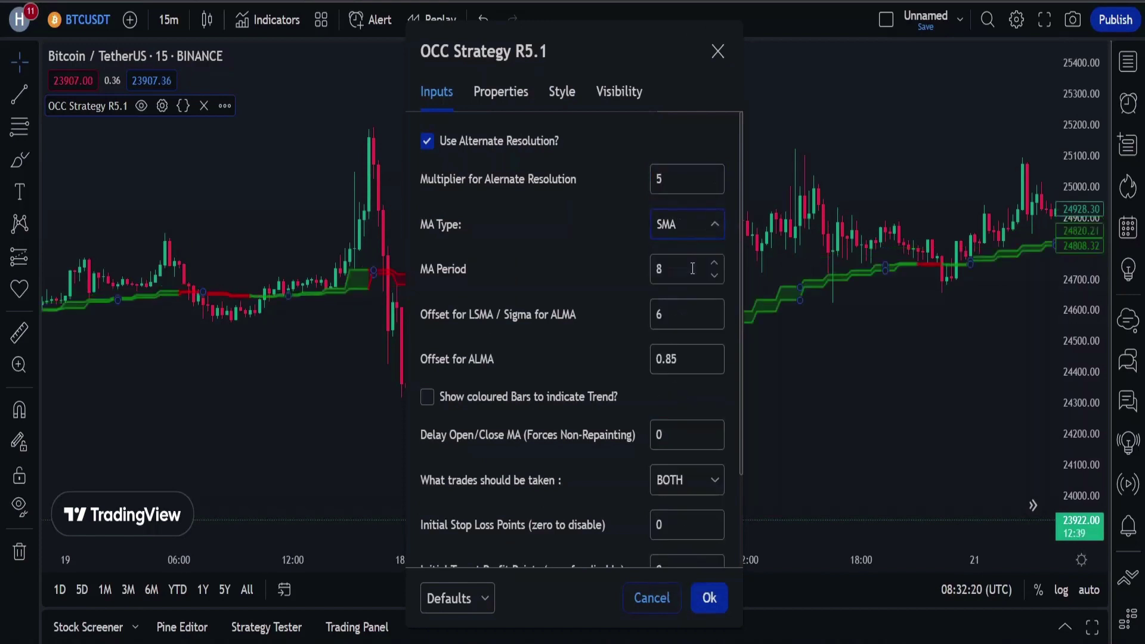
Set MA Period to 16 and LSMA offset to 12, then confirm with Ok
click(692, 269)
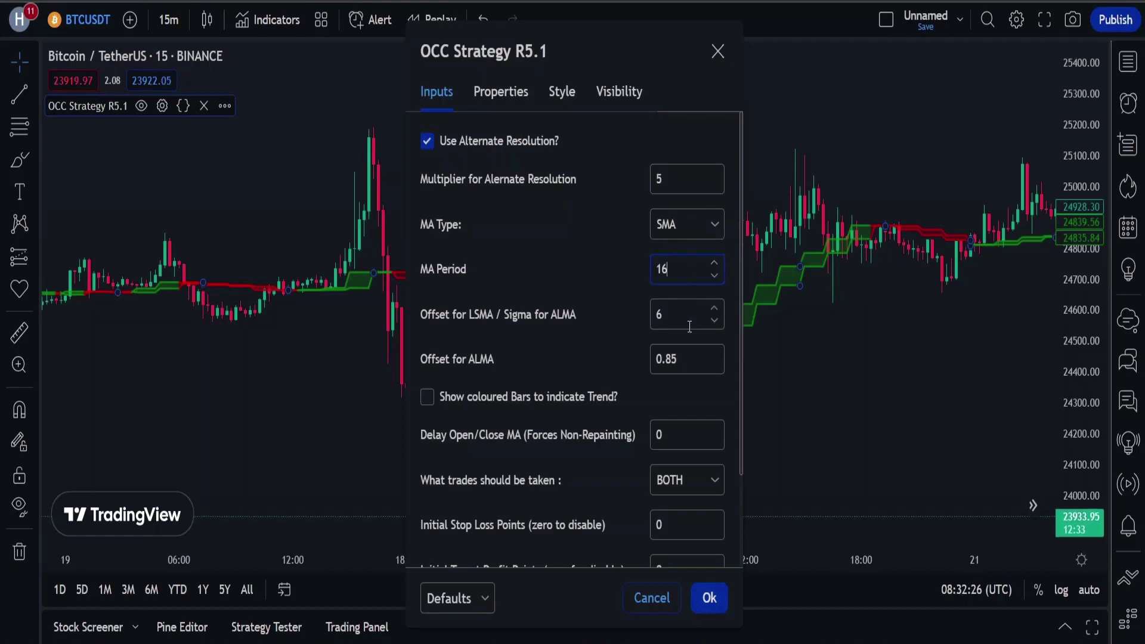
key(BackSpace)
text(12)
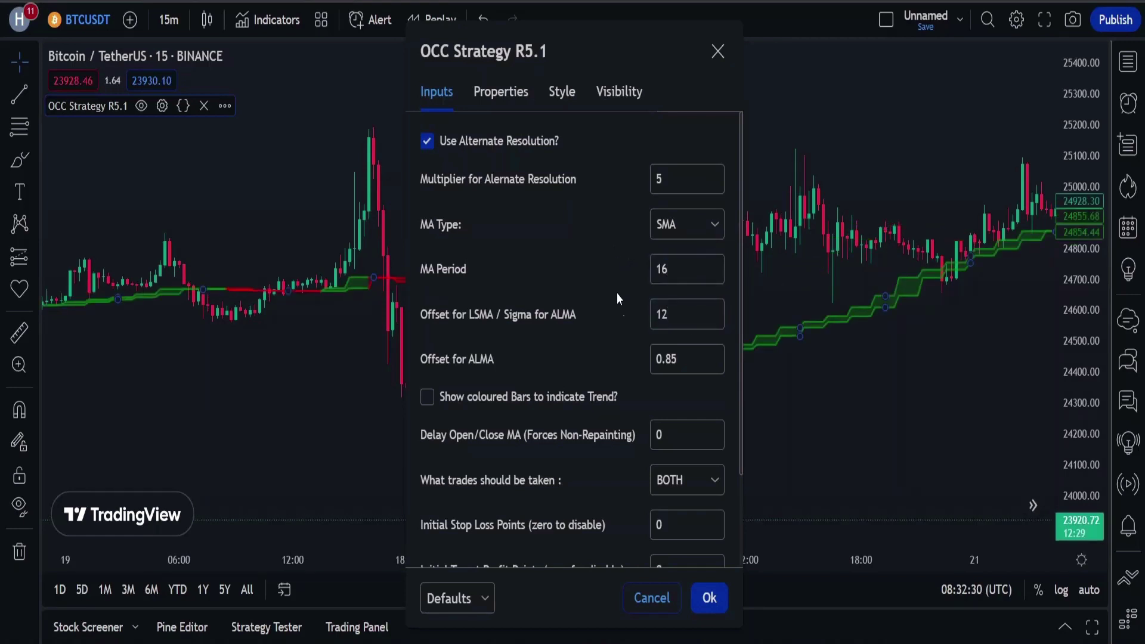
scroll(609, 445, down, 4)
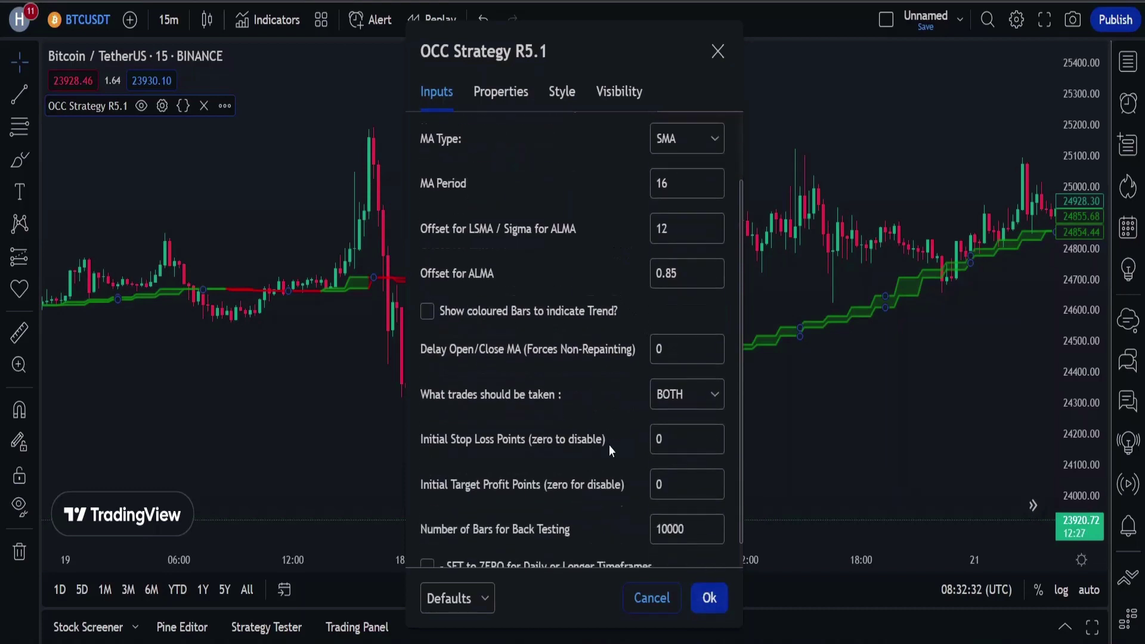
scroll(595, 448, up, 4)
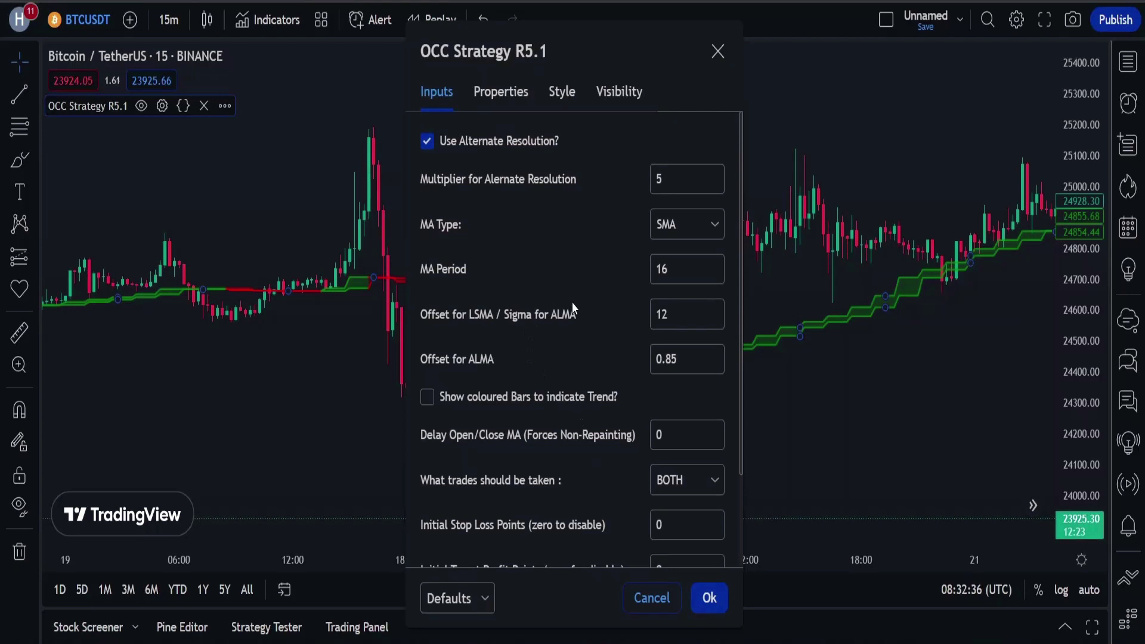
scroll(617, 395, down, 2)
scroll(616, 394, down, 1)
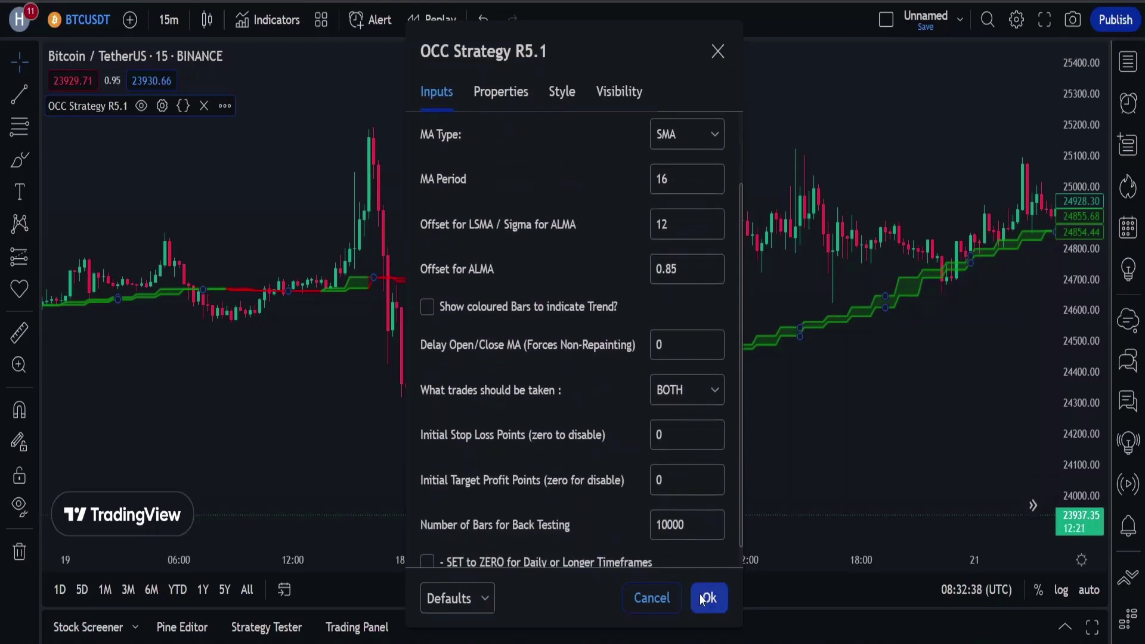
click(709, 598)
Pan across the 17–22 Feb bars to review the strategy band colours
drag(665, 352, 524, 371)
drag(844, 388, 807, 384)
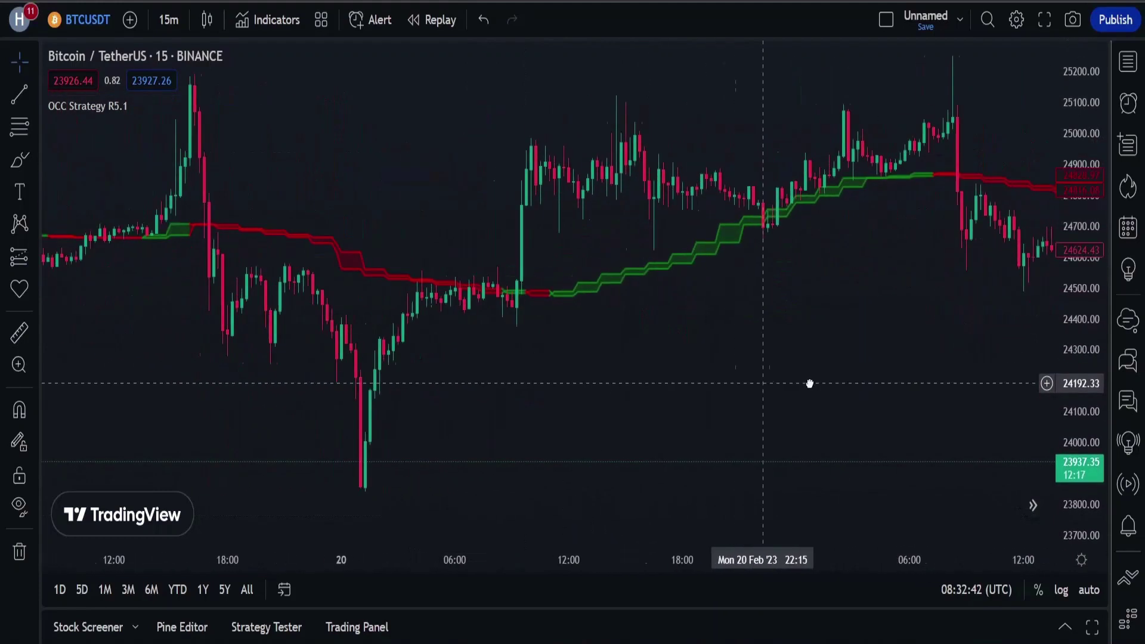
drag(466, 404, 606, 404)
drag(296, 381, 528, 384)
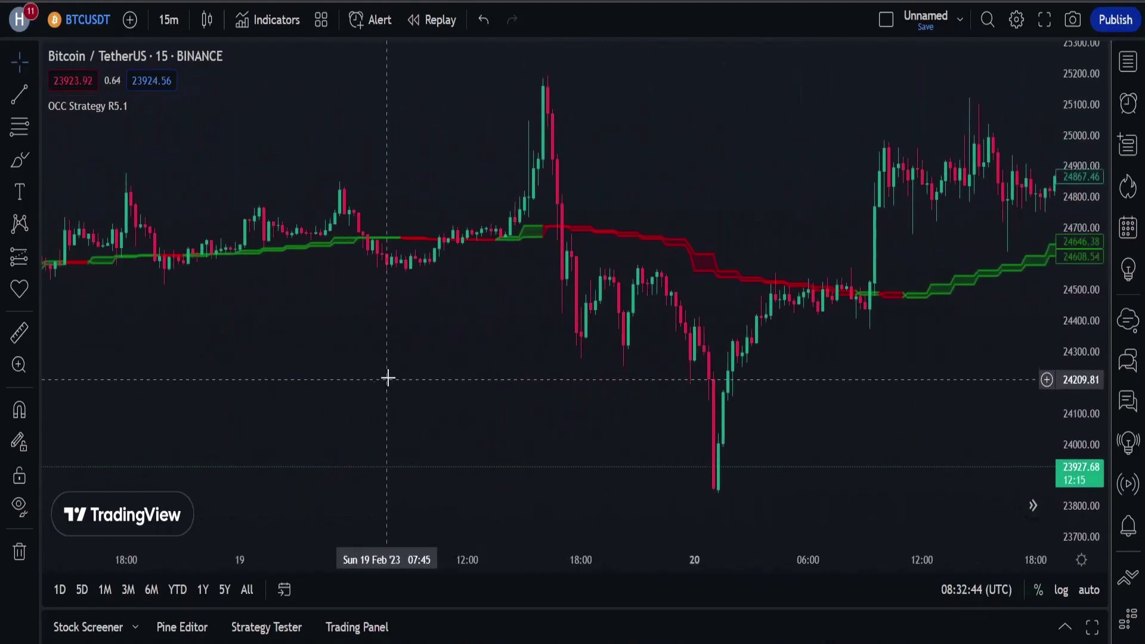
drag(233, 348, 401, 327)
drag(254, 371, 406, 276)
drag(308, 358, 388, 386)
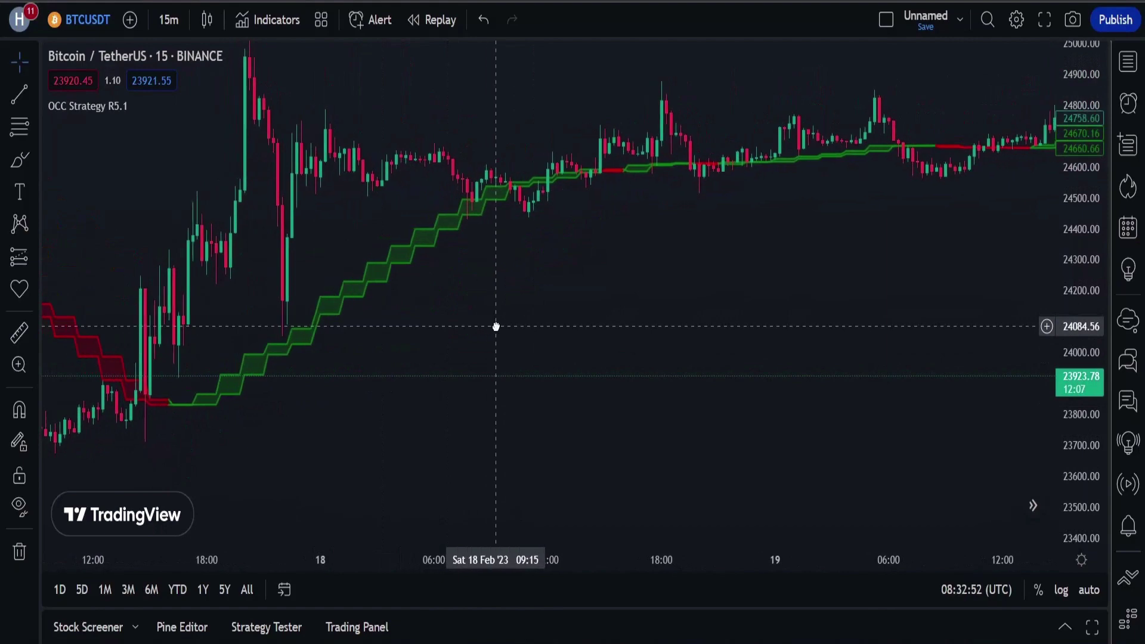
drag(496, 327, 346, 324)
drag(506, 317, 186, 370)
drag(703, 342, 301, 368)
drag(642, 365, 427, 378)
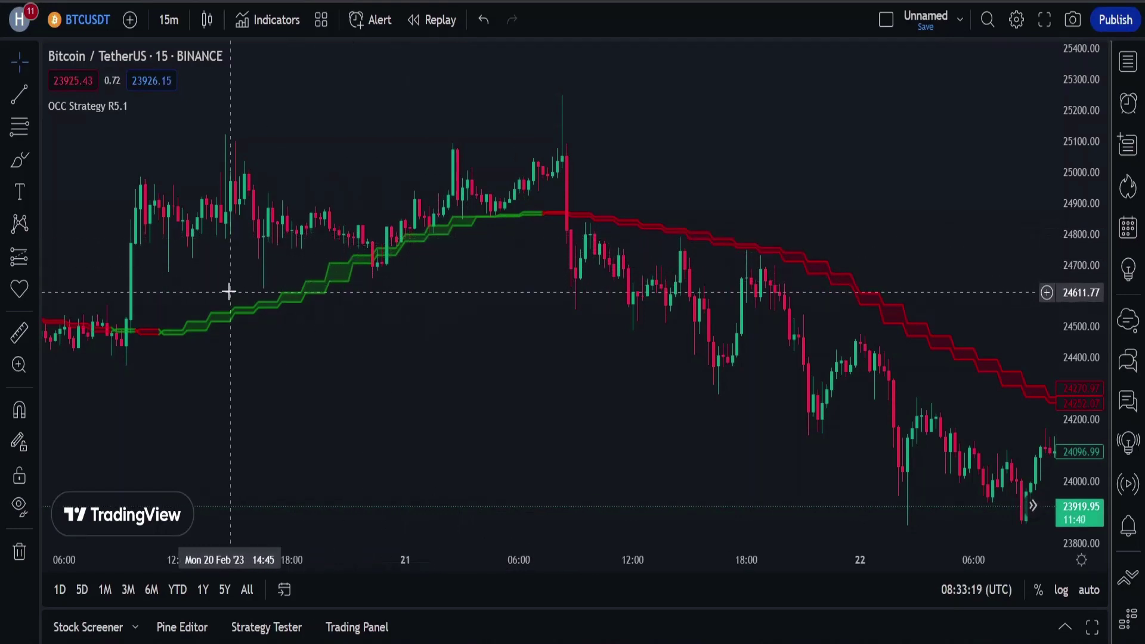
Pan back to the 16 Feb candles, then return to 17–19 Feb
drag(279, 158, 694, 175)
drag(429, 239, 894, 202)
drag(312, 364, 621, 347)
drag(226, 334, 925, 337)
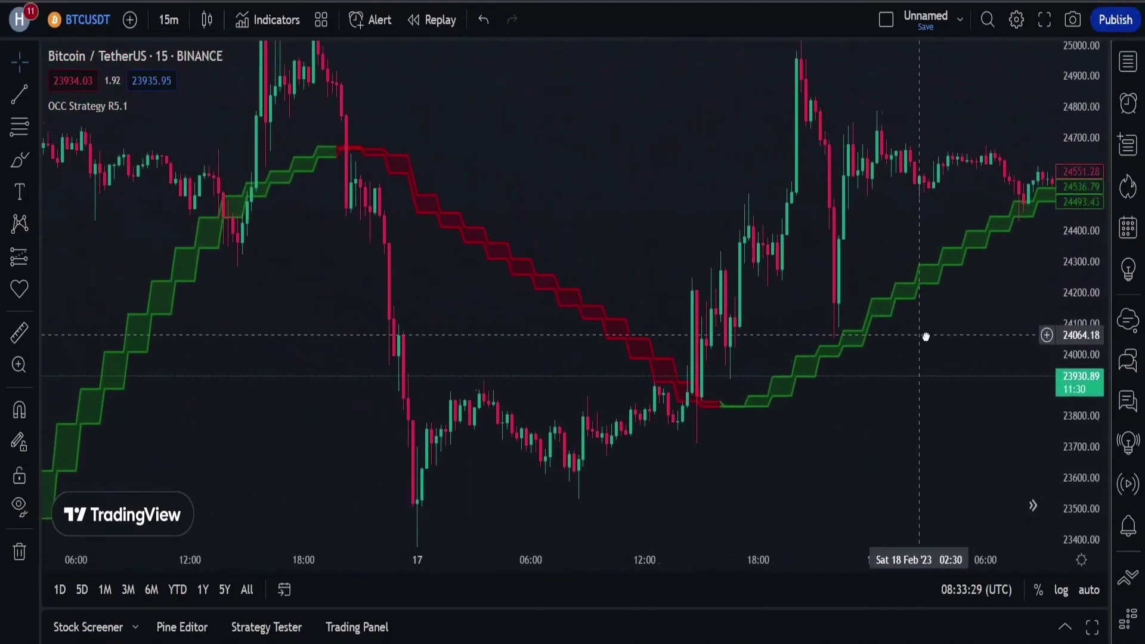
drag(273, 327, 324, 376)
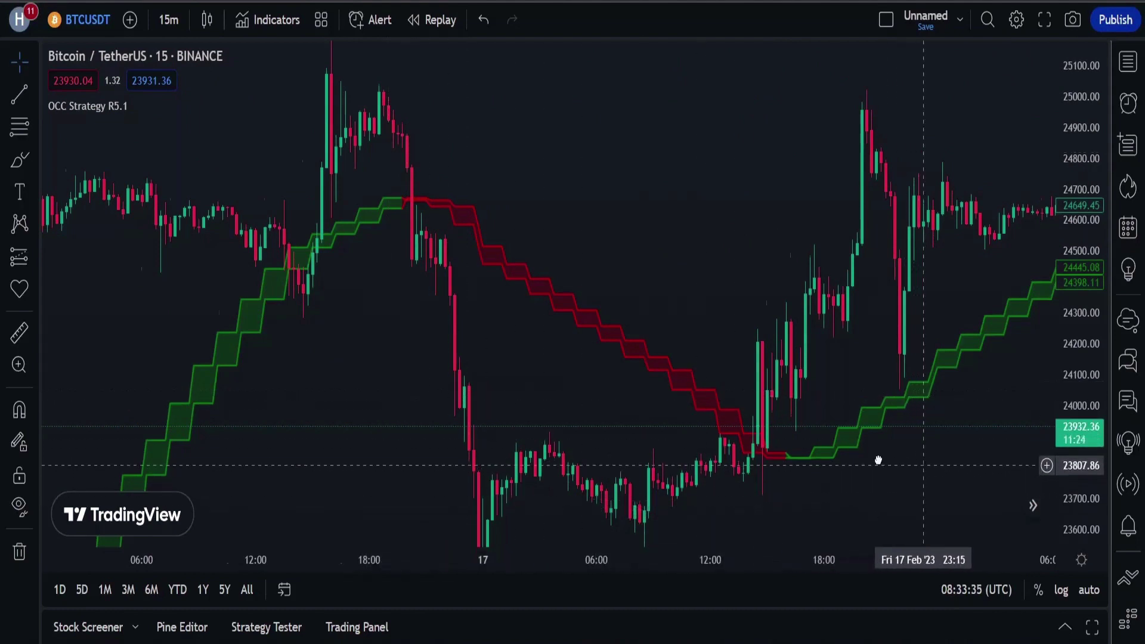
drag(877, 459, 654, 432)
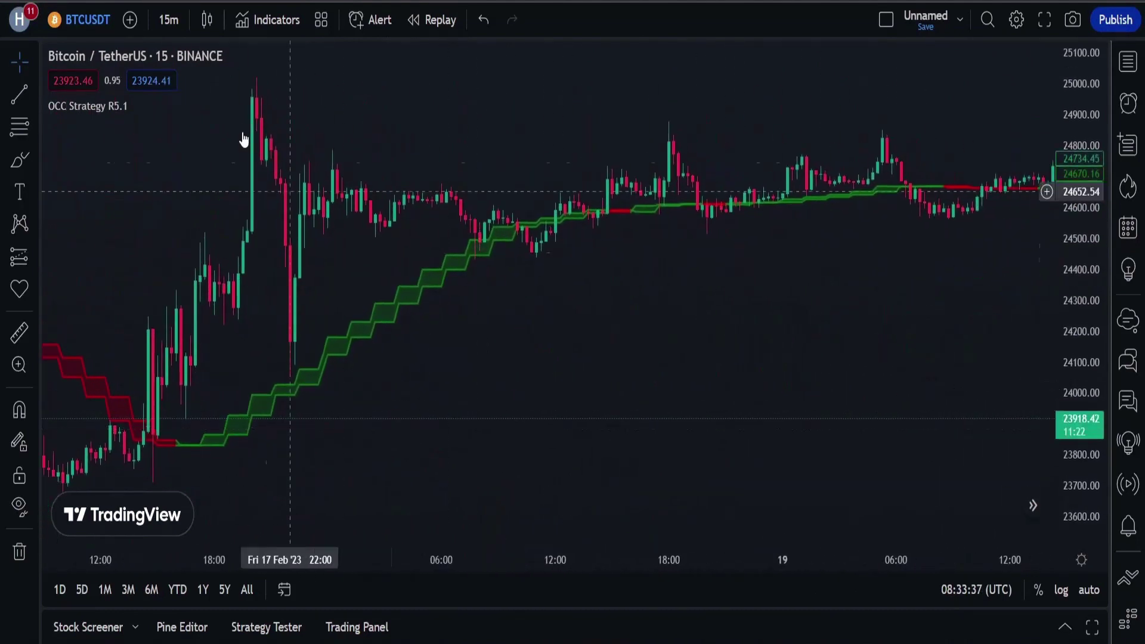
Search 'cc alert' in Indicators and add Open Close Cross Alert R6 below the chart
click(269, 24)
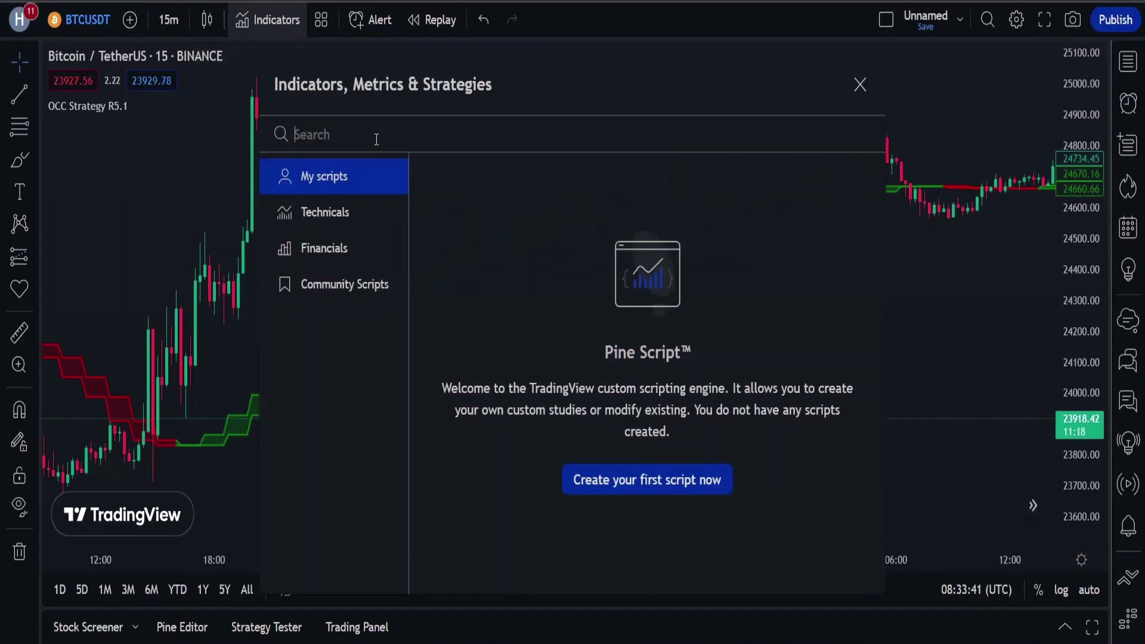
text(cc)
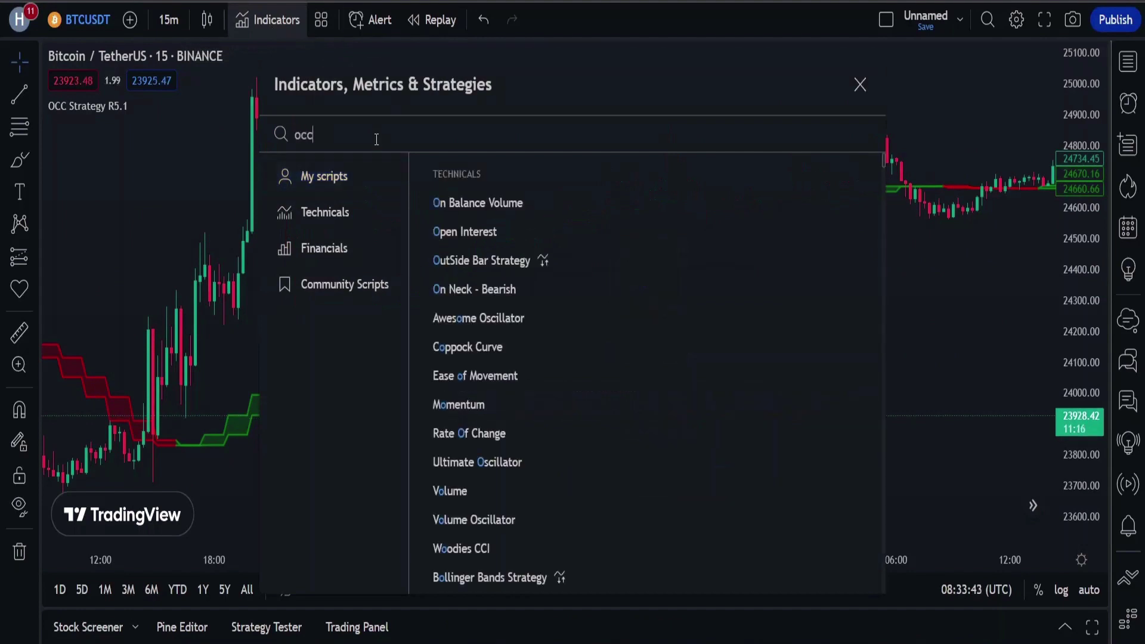
text( alert)
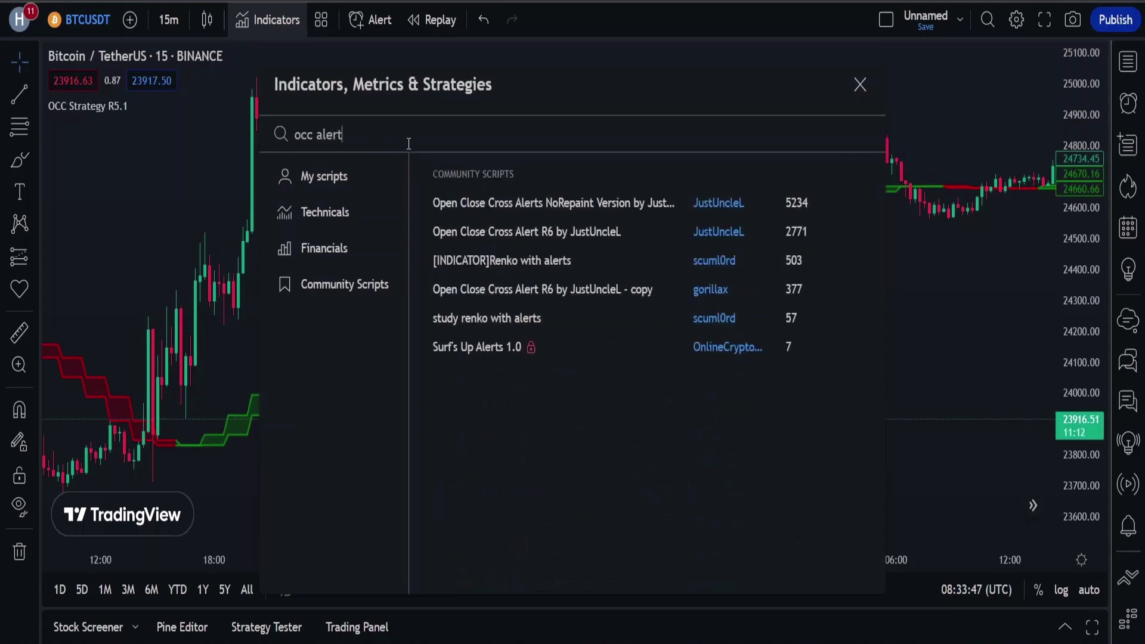
click(576, 239)
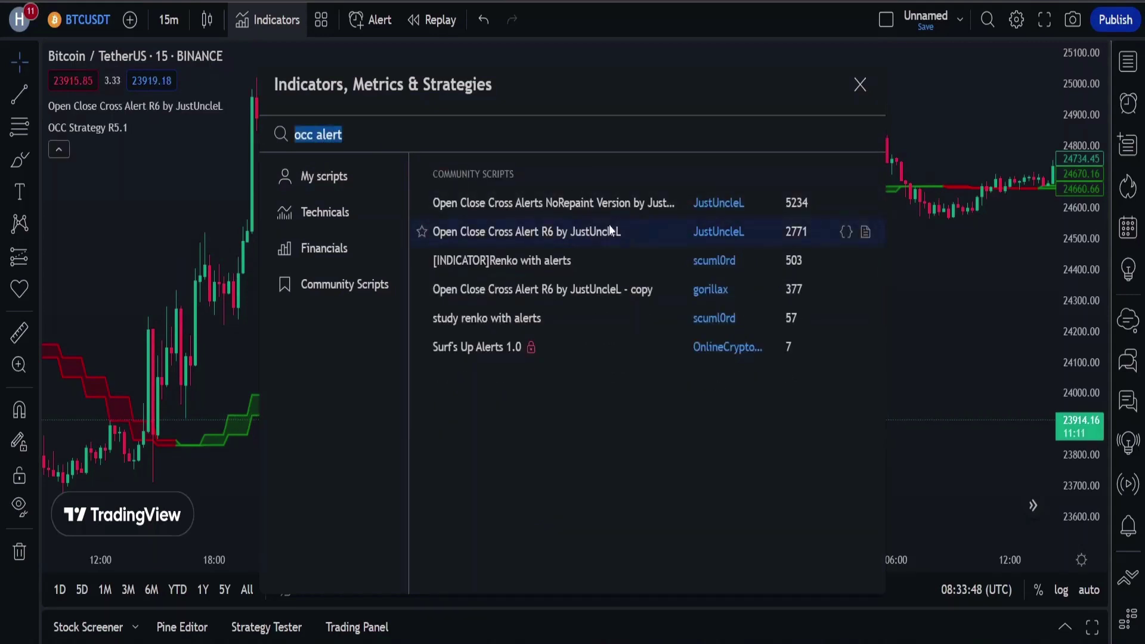
click(859, 84)
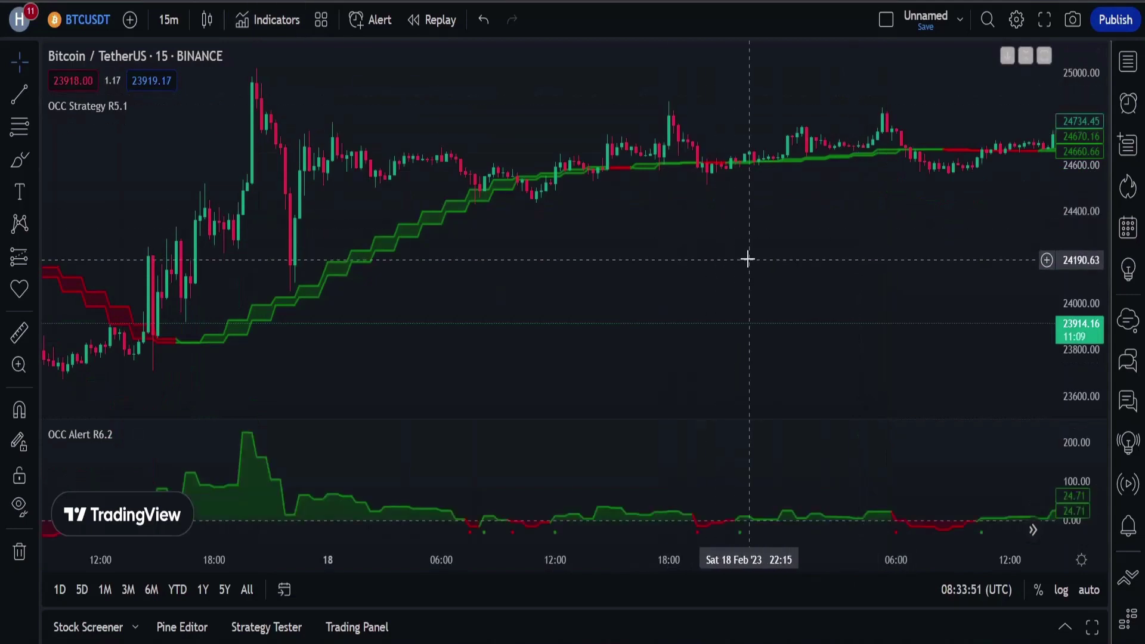
Pan to 20–22 Feb, zoom in on time and stretch the price scale around the 21 Feb flip
drag(787, 258, 36, 276)
drag(678, 250, 503, 289)
drag(726, 249, 536, 250)
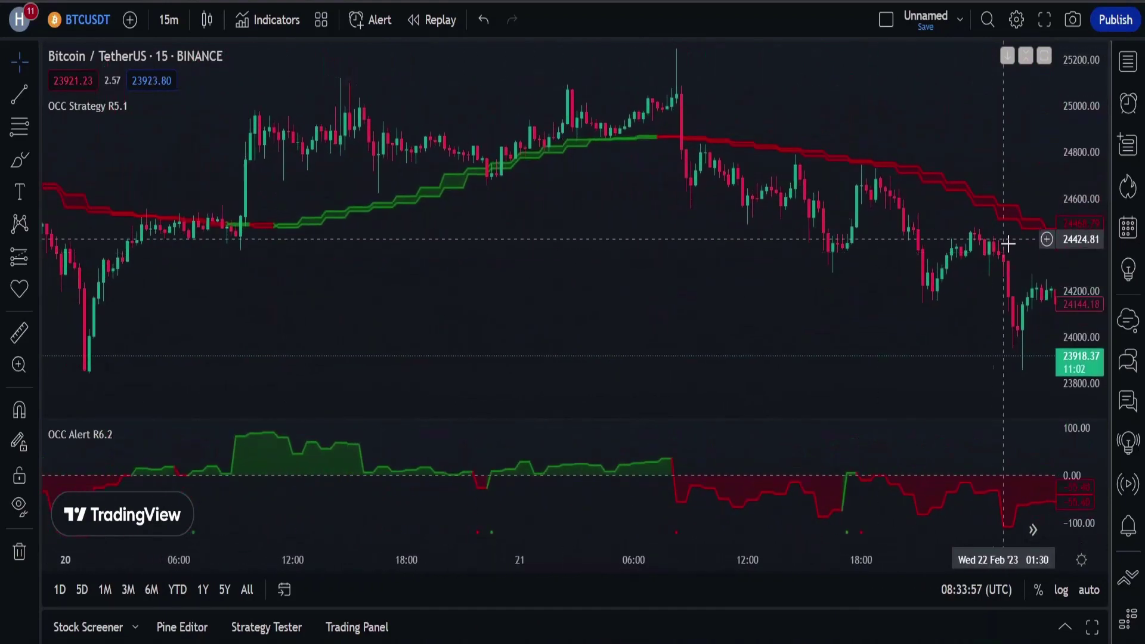
scroll(671, 550, up, 3)
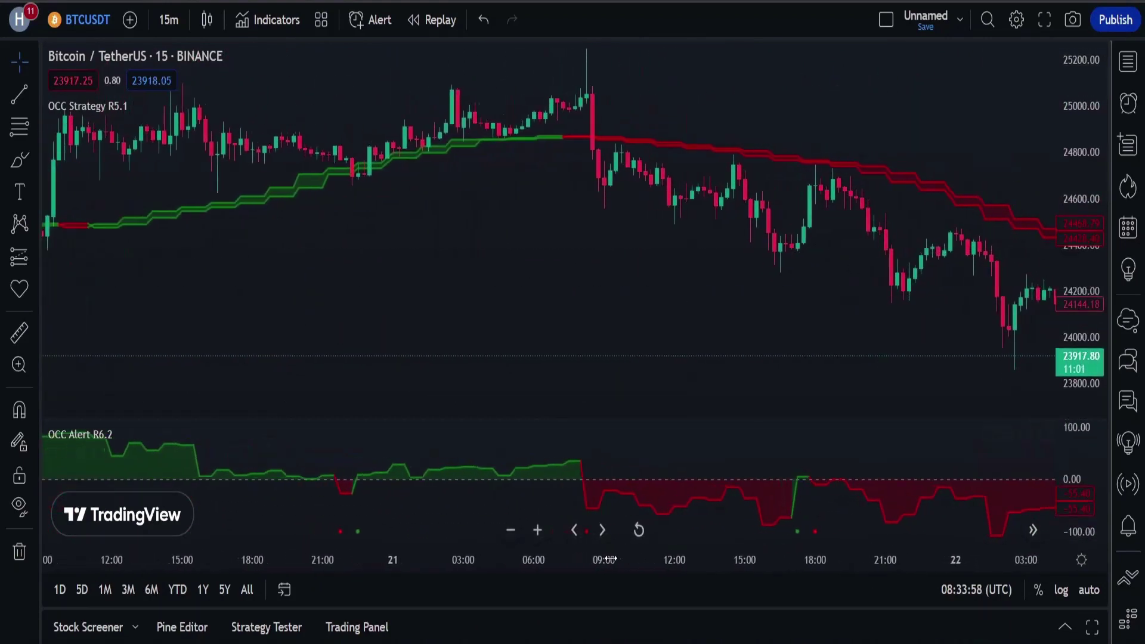
drag(1089, 271, 1089, 226)
drag(411, 281, 418, 423)
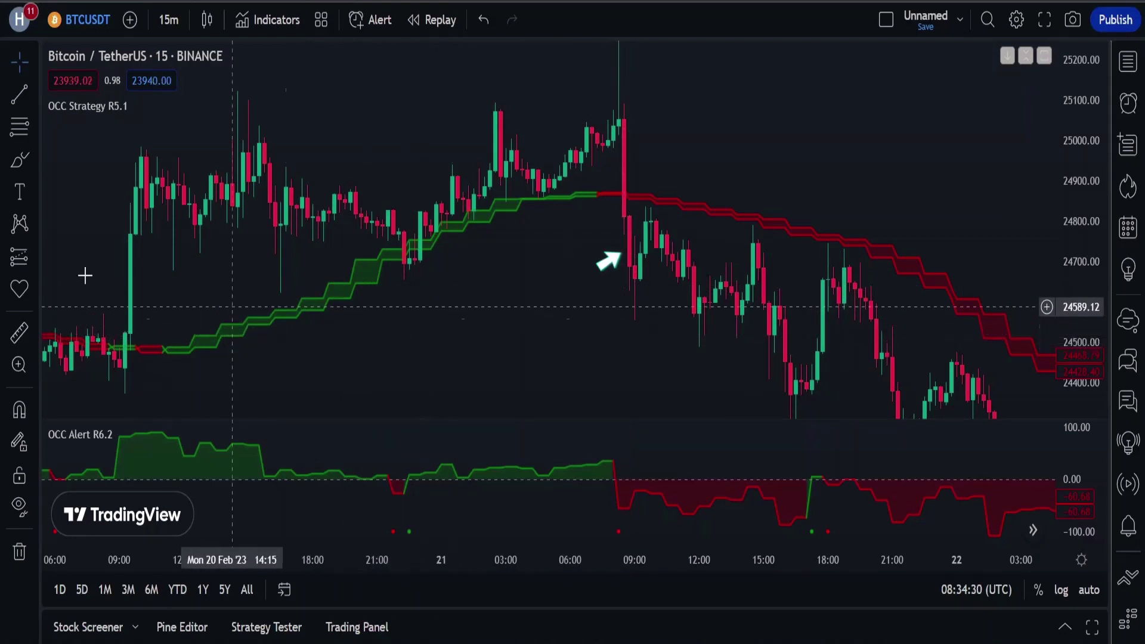
Place a short position at the 21 Feb crossover, raising its stop and lowering the target to 23969.65
click(32, 259)
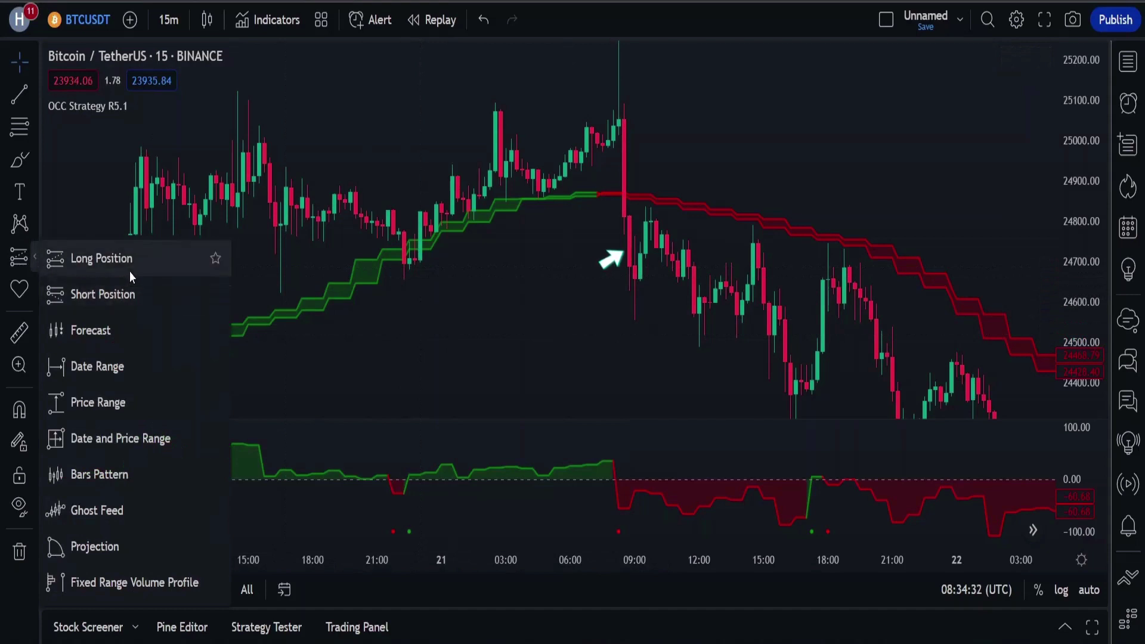
click(131, 292)
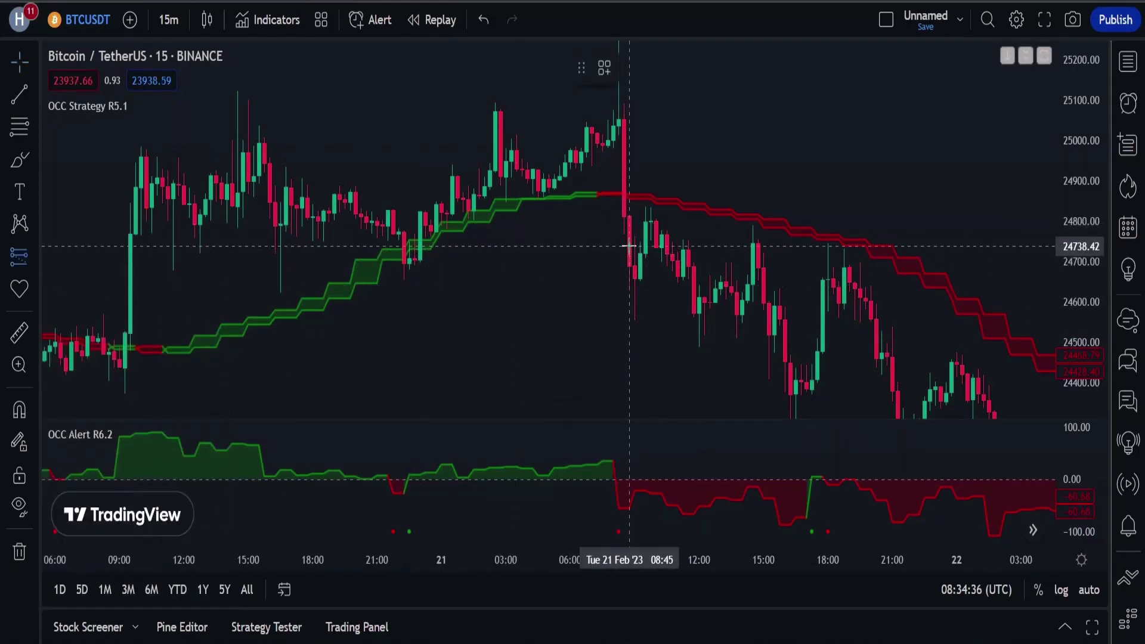
click(627, 245)
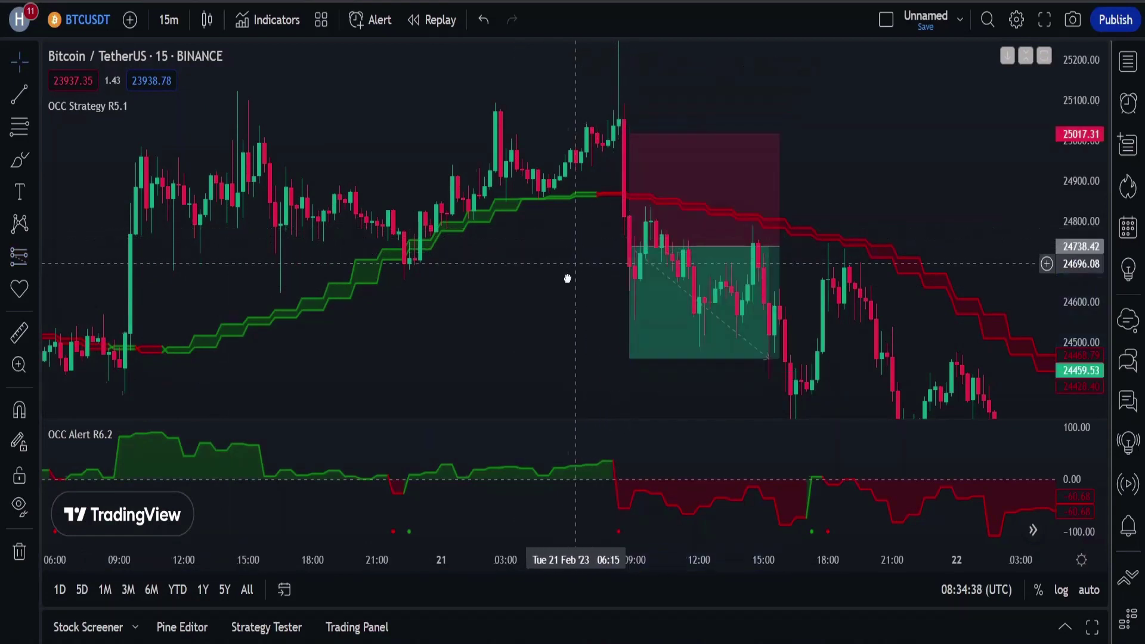
drag(632, 173, 653, 62)
drag(536, 325, 493, 210)
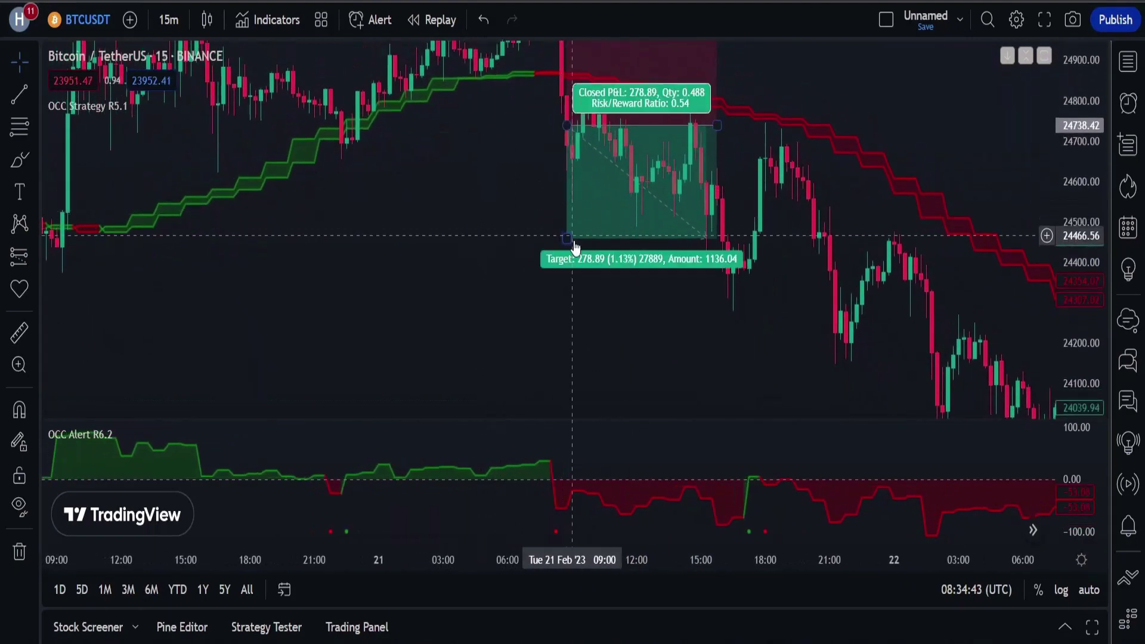
drag(567, 238, 567, 412)
drag(432, 241, 427, 173)
drag(560, 341, 564, 368)
Extend the short position's right edge to about 19:15 and readjust the price scale
scroll(501, 238, right, 3)
drag(565, 73, 803, 139)
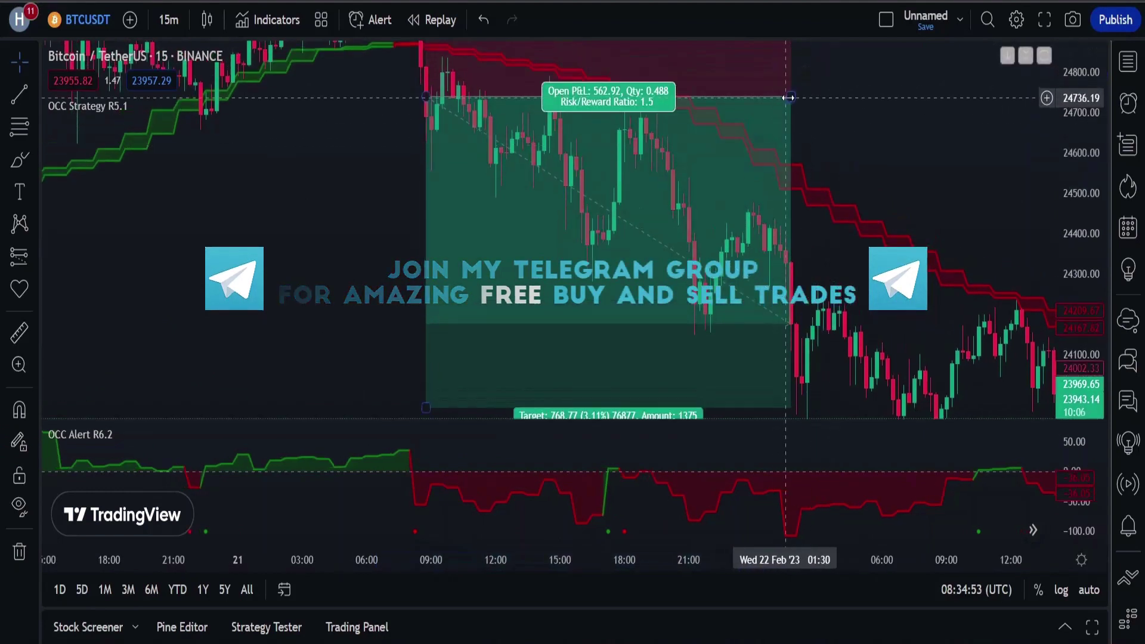
drag(793, 97, 797, 97)
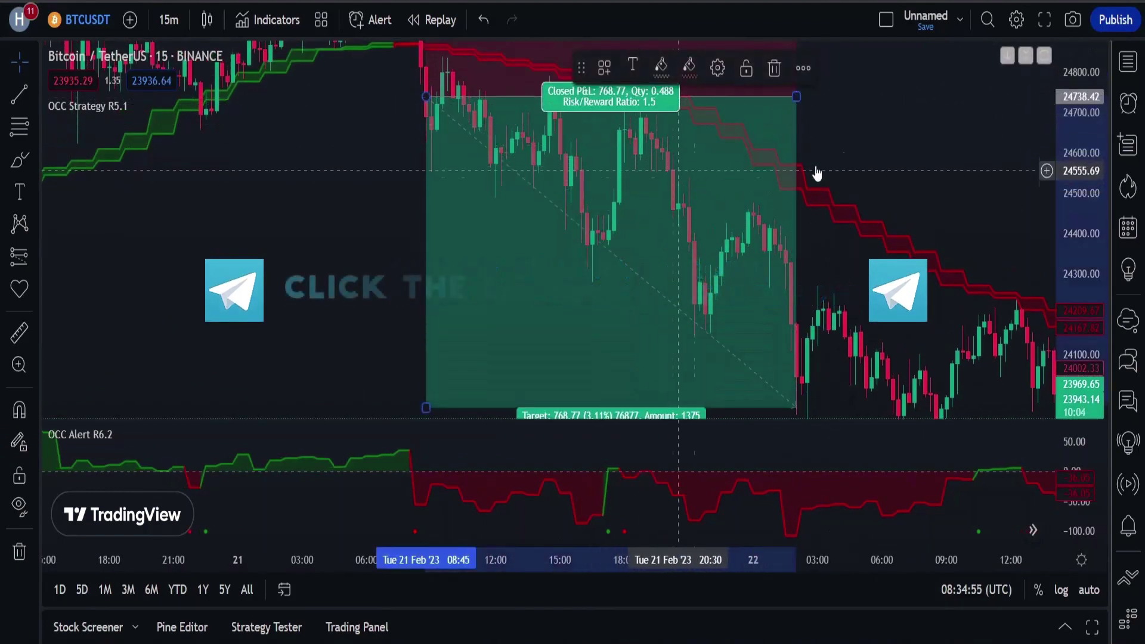
drag(1082, 197, 1086, 286)
drag(877, 138, 925, 163)
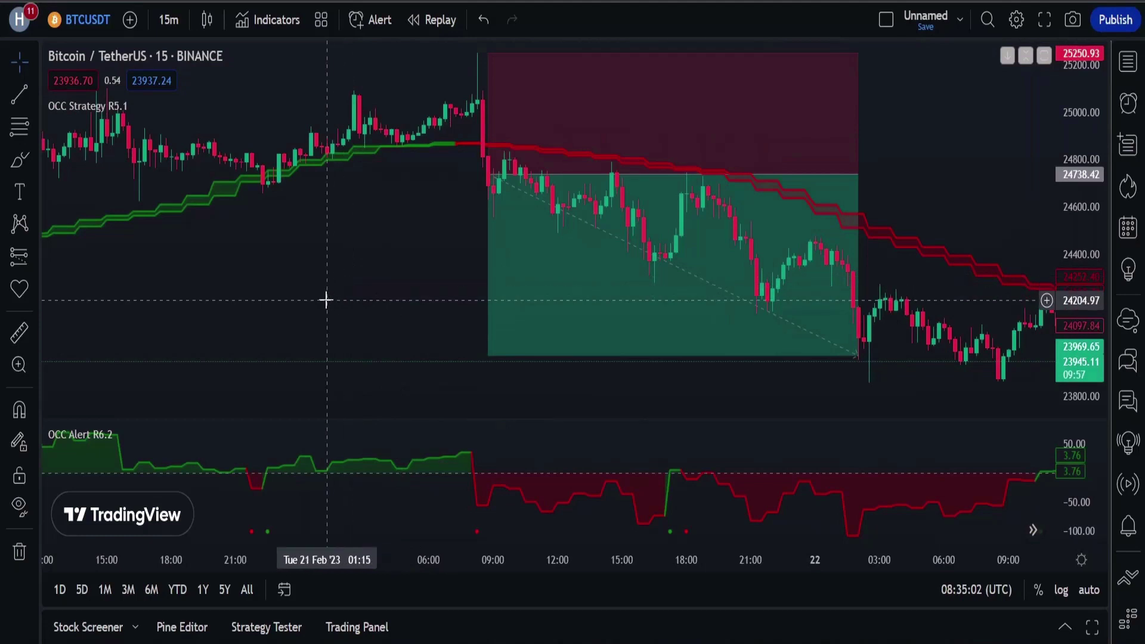
Pan back to 19–21 Feb and stretch both axes around the 20 Feb 09:30 crossover candle
drag(385, 298, 478, 287)
drag(390, 298, 644, 352)
drag(470, 348, 585, 314)
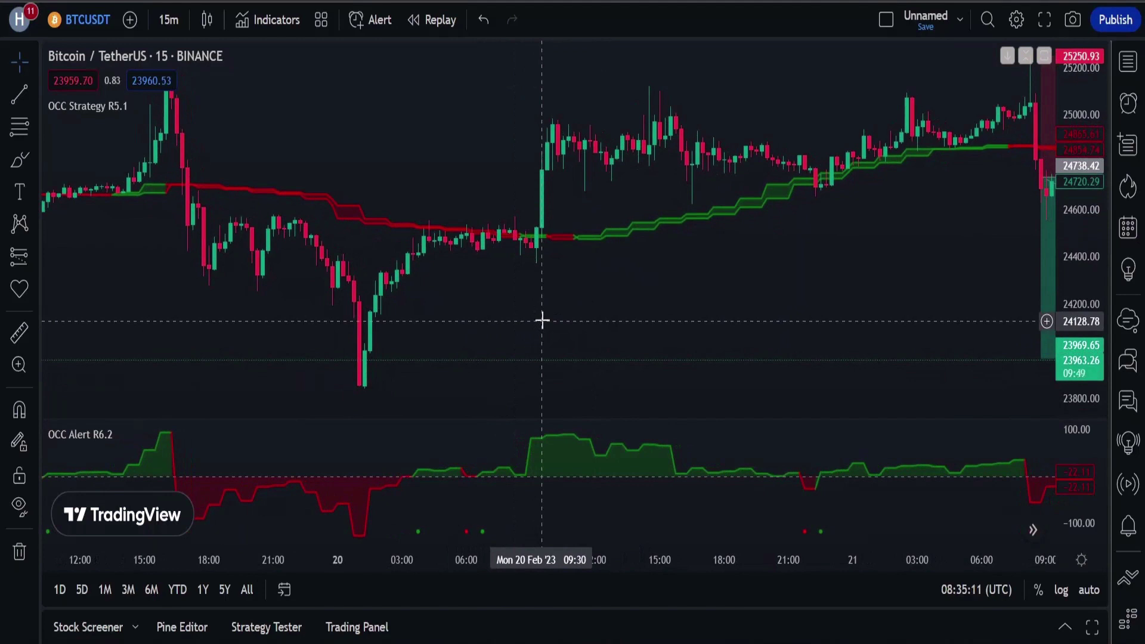
drag(1073, 310, 1072, 262)
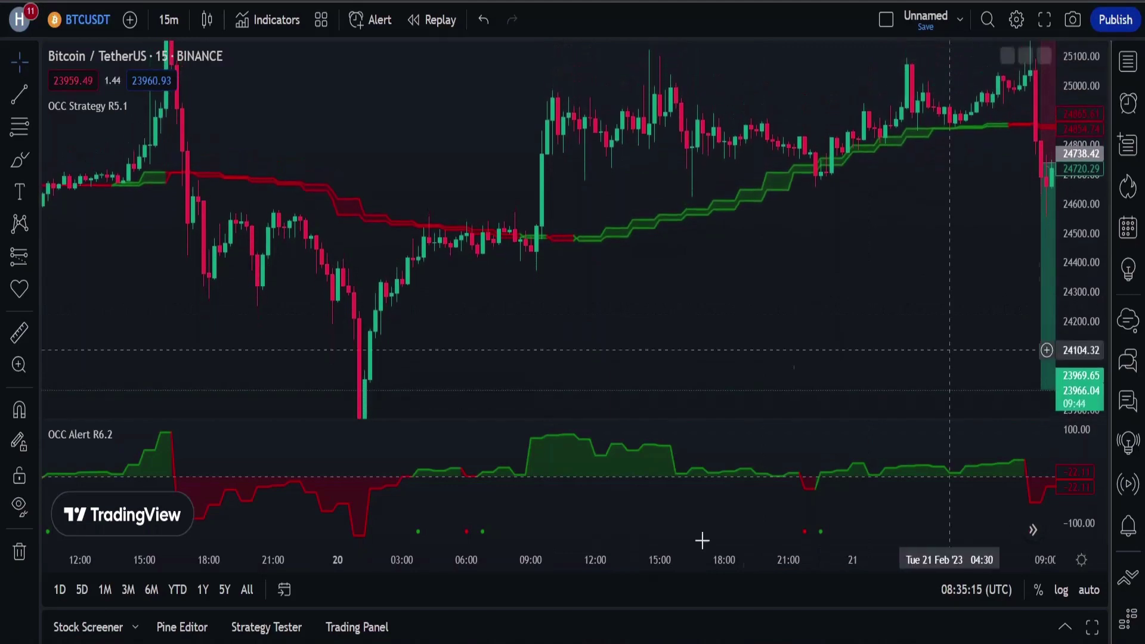
drag(596, 568, 620, 568)
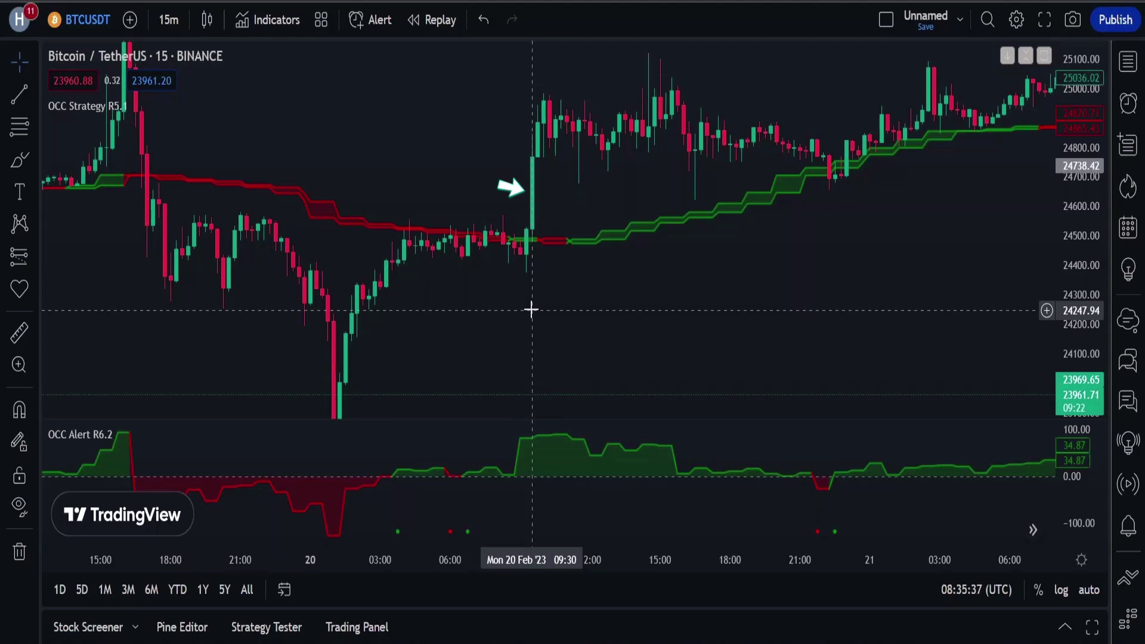
Draw a long position at the 20 Feb crossover with a raised target, ending at 15:15
click(31, 256)
click(61, 256)
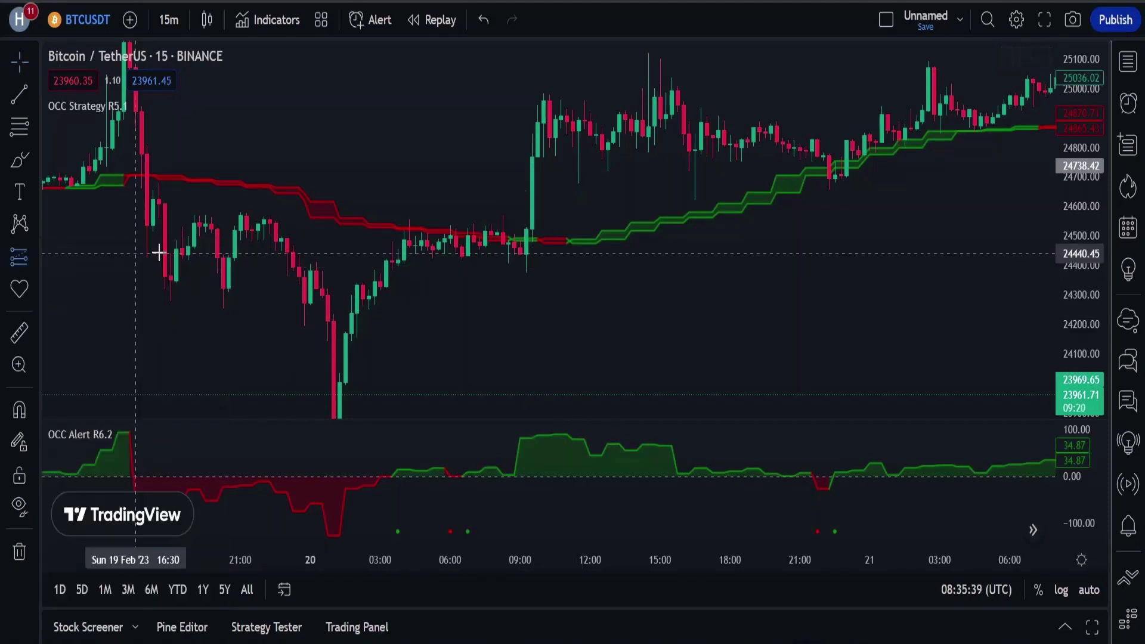
click(532, 186)
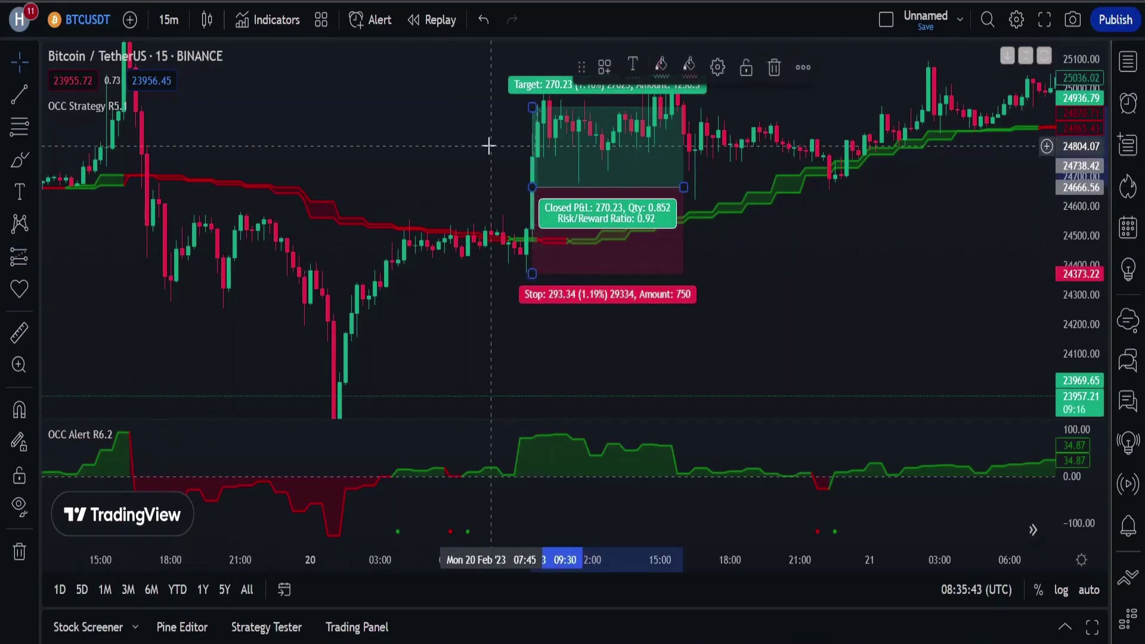
scroll(488, 146, right, 3)
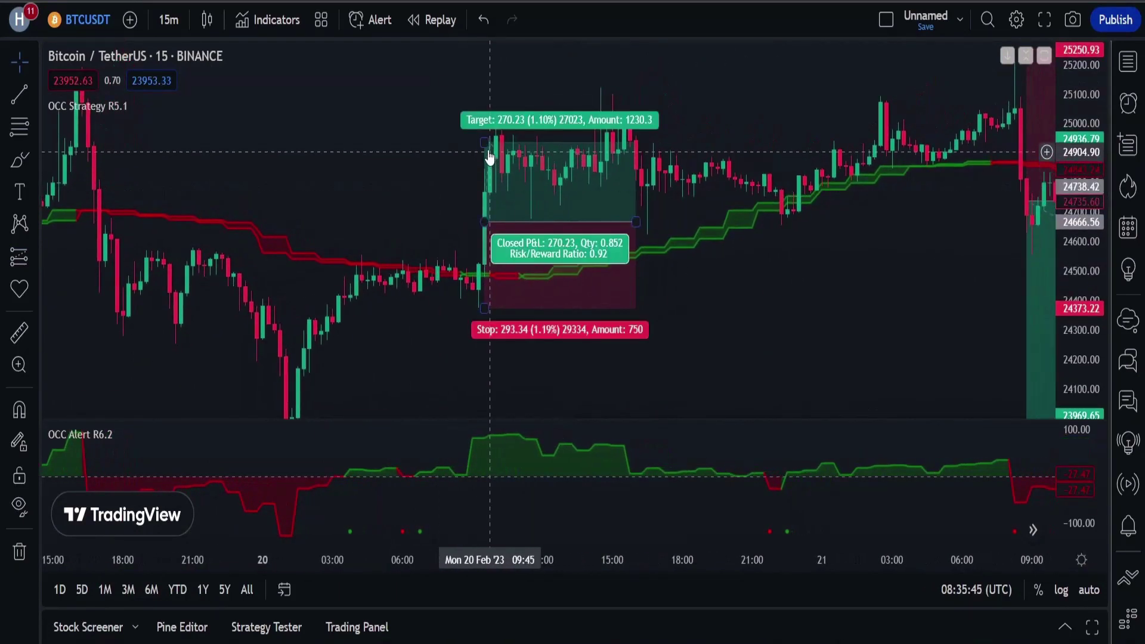
drag(487, 144, 484, 91)
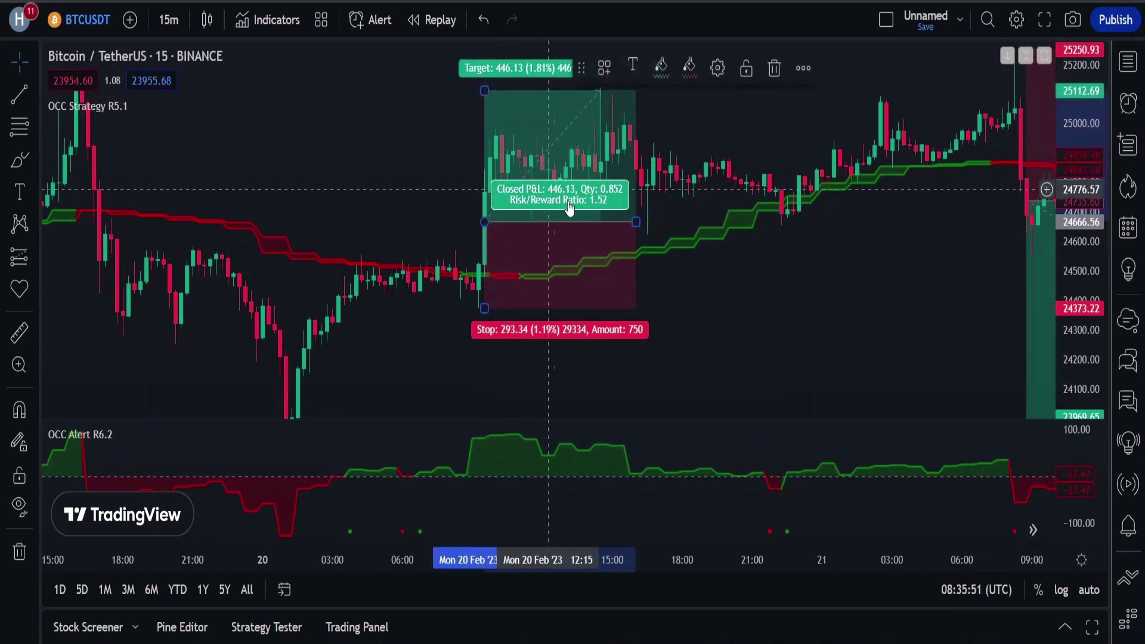
drag(636, 222, 601, 220)
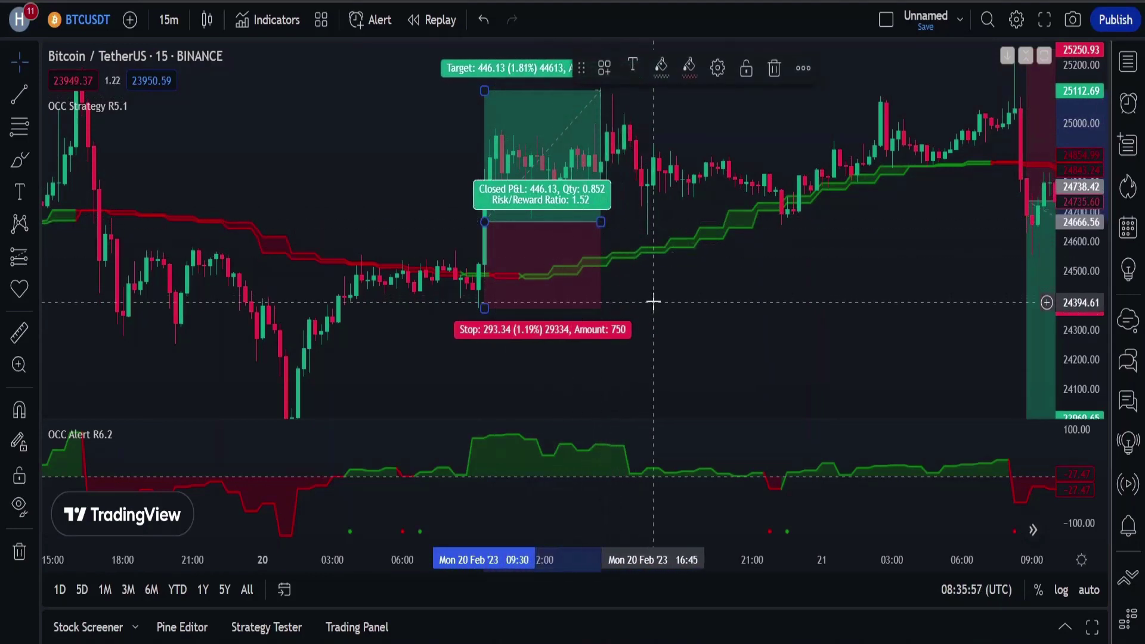
click(769, 305)
drag(722, 304, 382, 314)
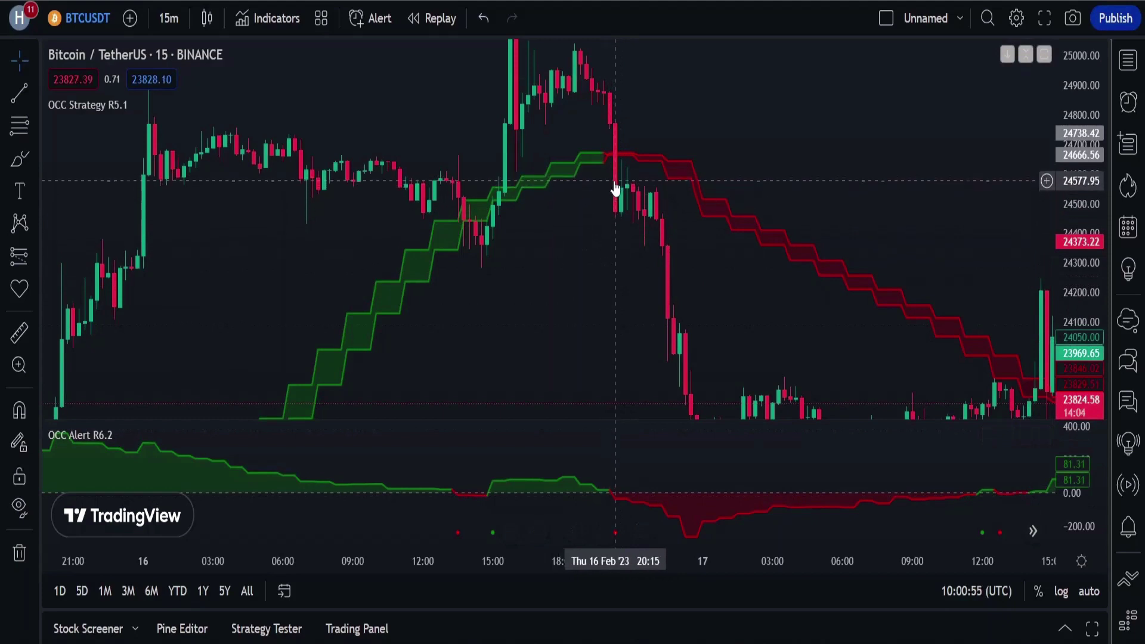
Draw a short position at 24584 on the 16 Feb crossover, raising the stop, lowering the target, shortening it
click(18, 258)
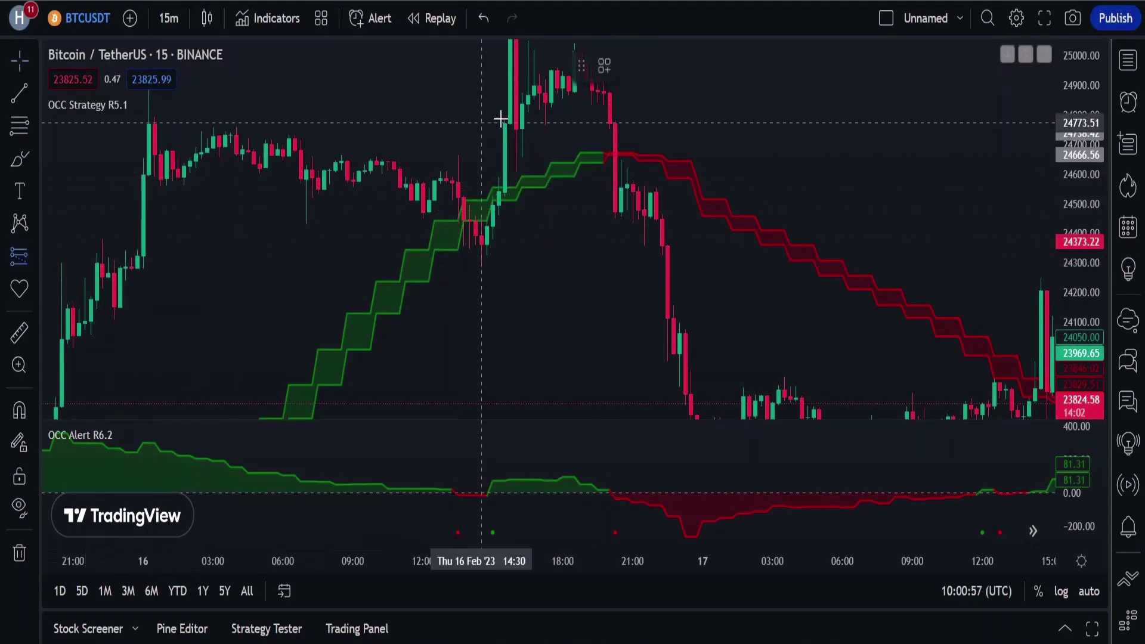
click(614, 178)
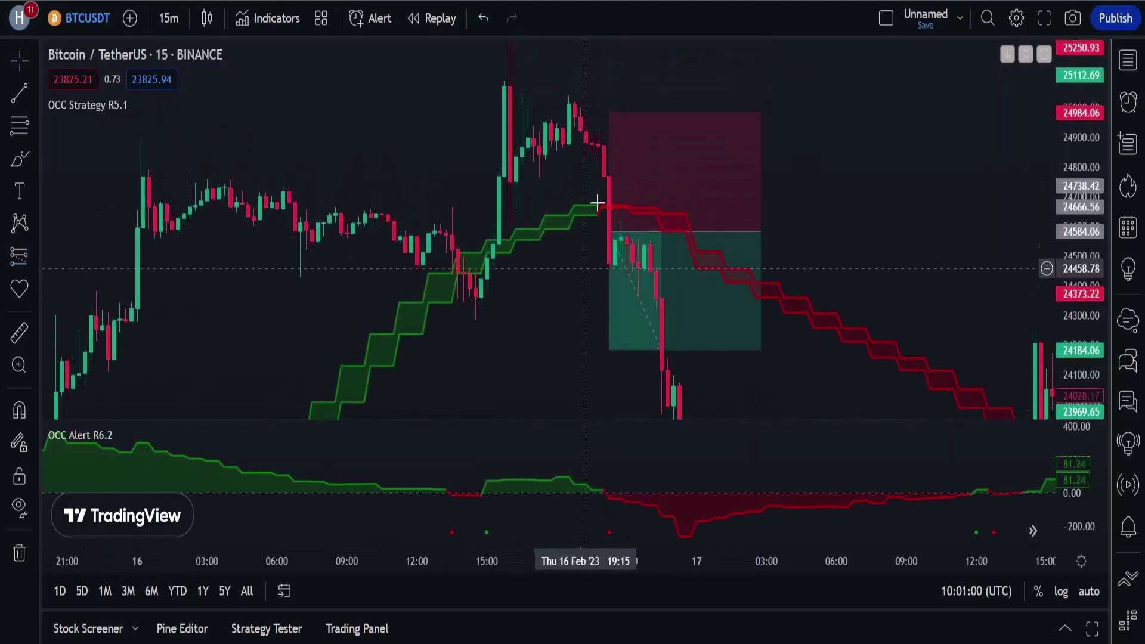
drag(611, 107, 609, 96)
drag(560, 296, 580, 181)
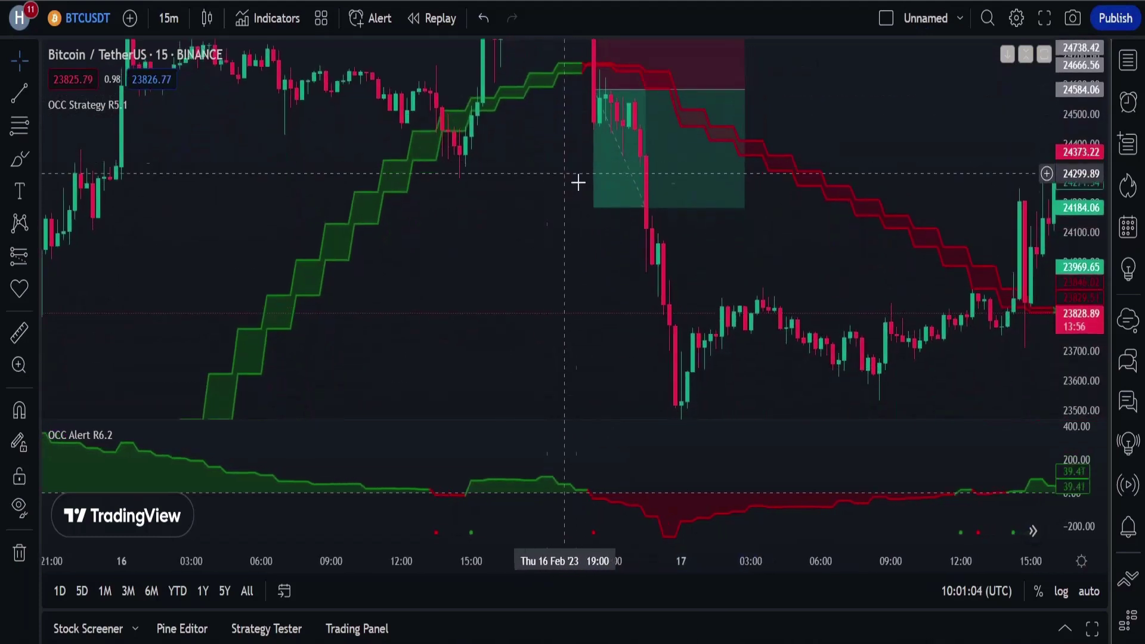
drag(595, 224, 604, 291)
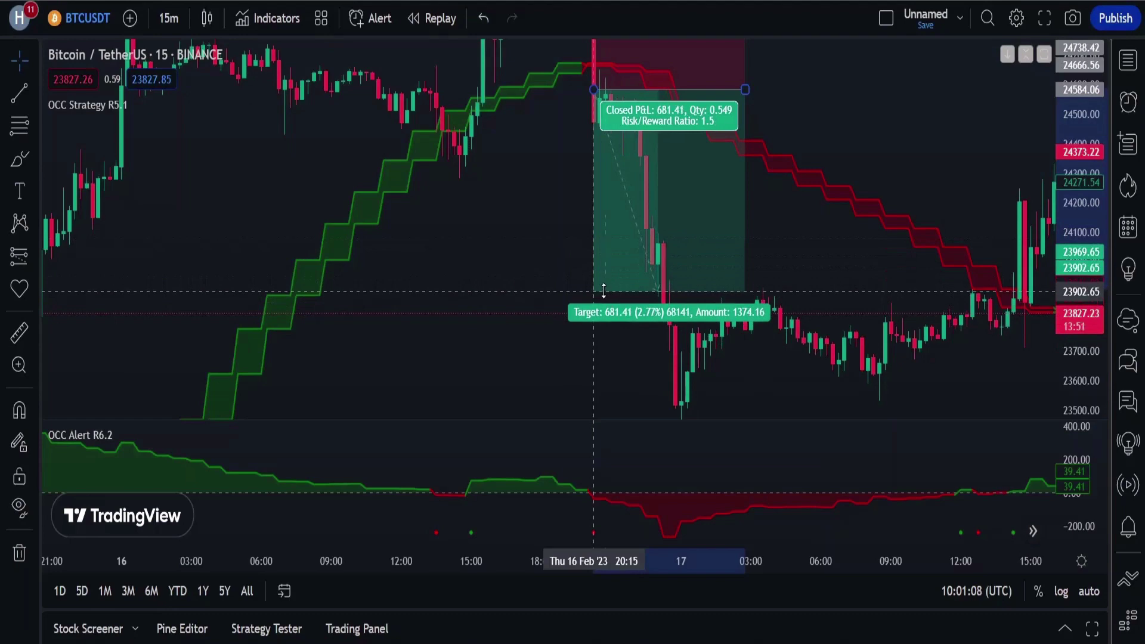
drag(744, 90, 656, 88)
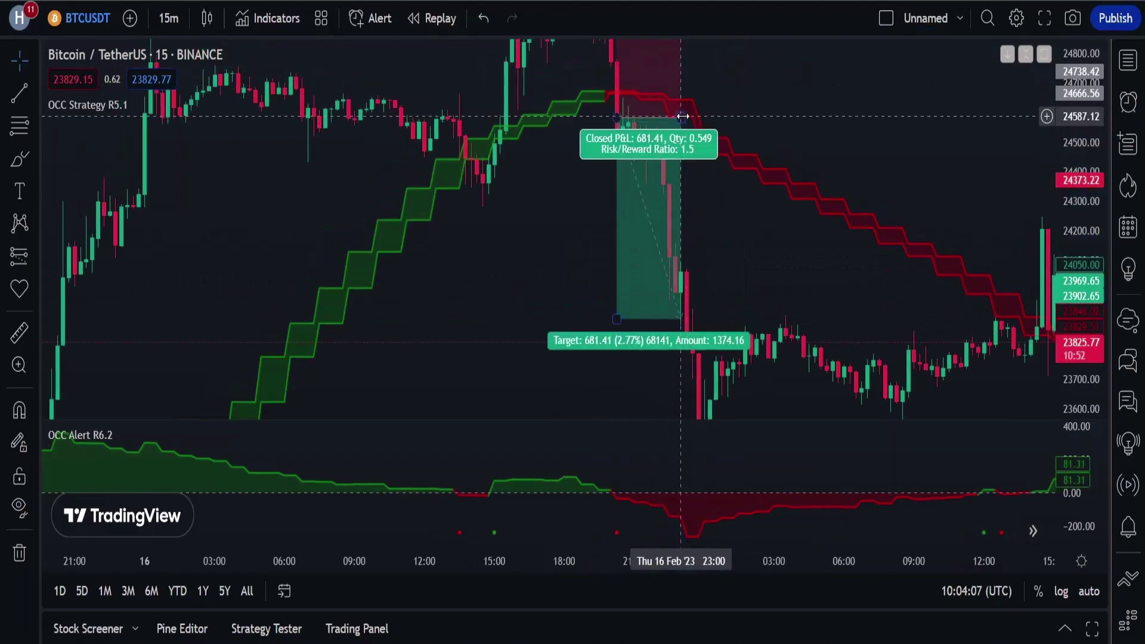
drag(748, 209, 641, 191)
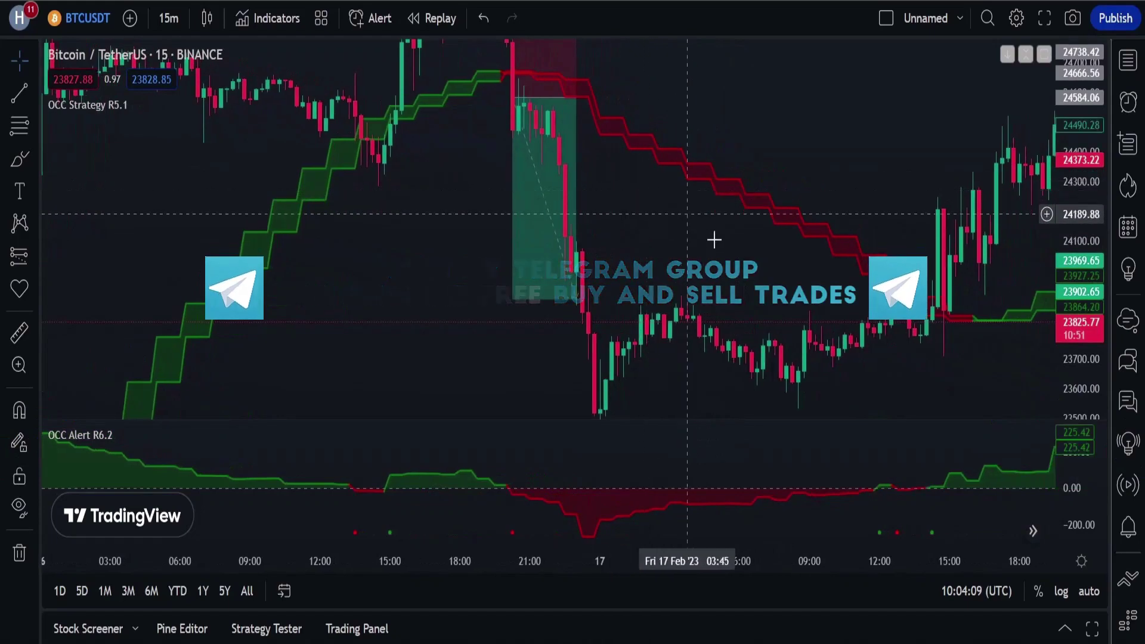
Pan the chart to bring the 17 Feb red-to-green crossover into view
drag(734, 263, 450, 258)
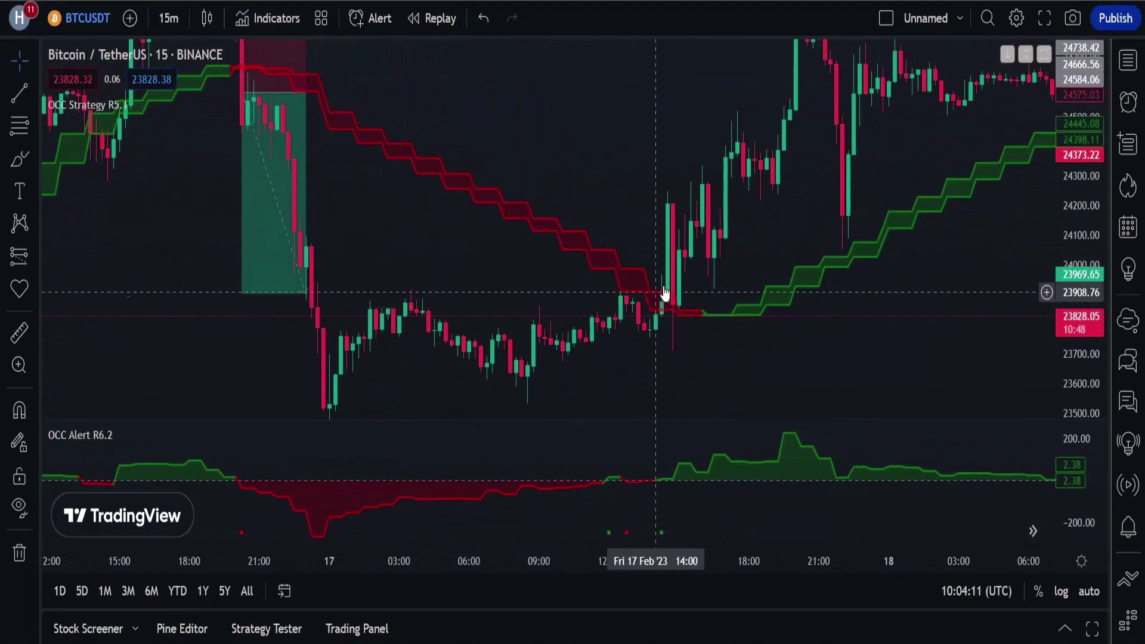
drag(719, 326, 680, 316)
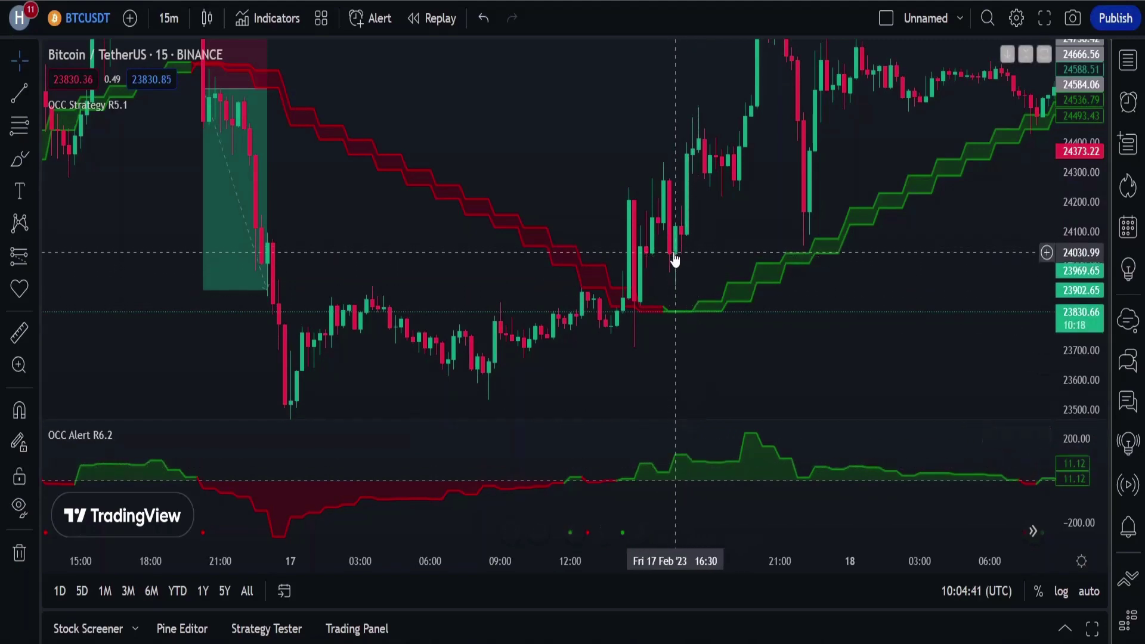
Place a long position at the 17 Feb 16:30 green crossover candle
click(35, 260)
click(109, 258)
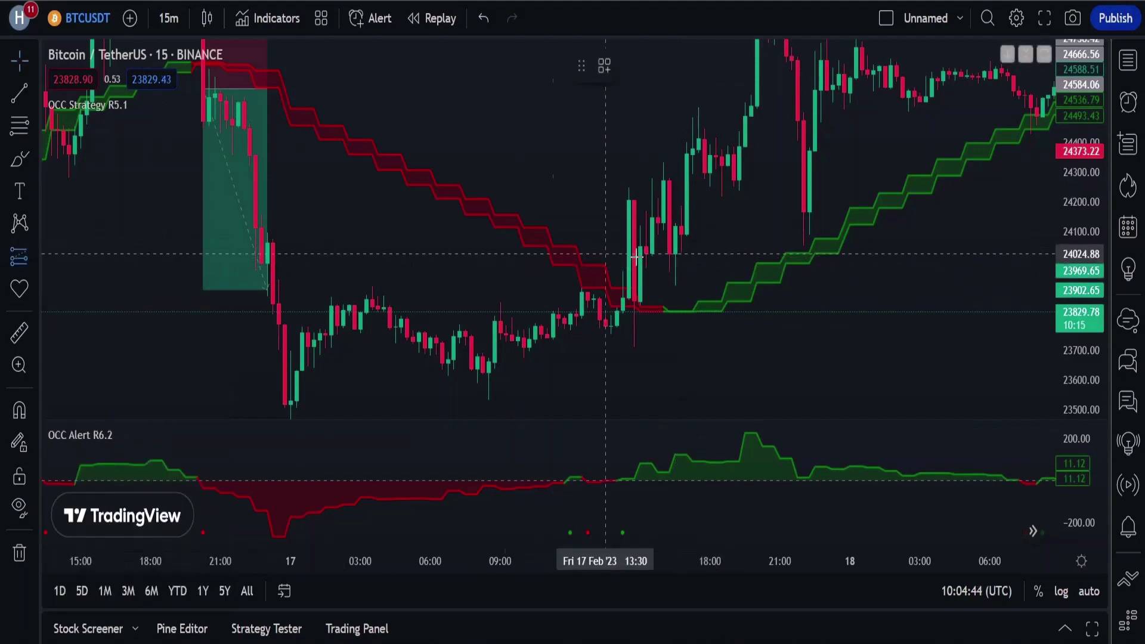
click(676, 236)
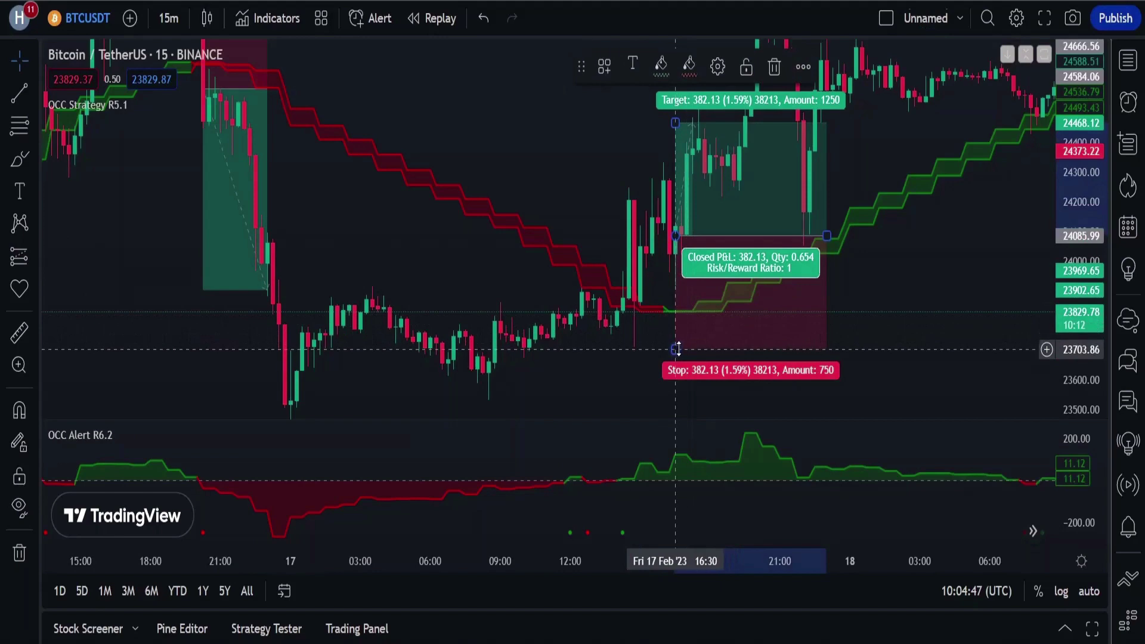
Adjust the long's stop and target and end it at 20:00, closing 565.29 at 1.53 risk/reward
drag(676, 349, 680, 345)
drag(640, 407, 593, 468)
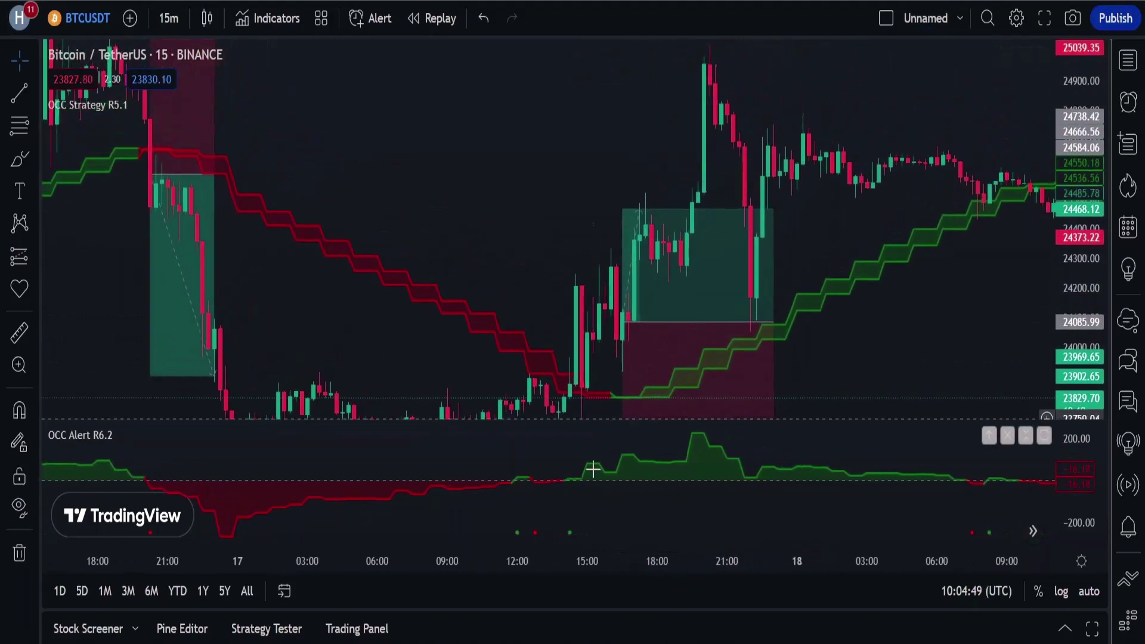
drag(623, 208, 623, 155)
drag(770, 320, 702, 304)
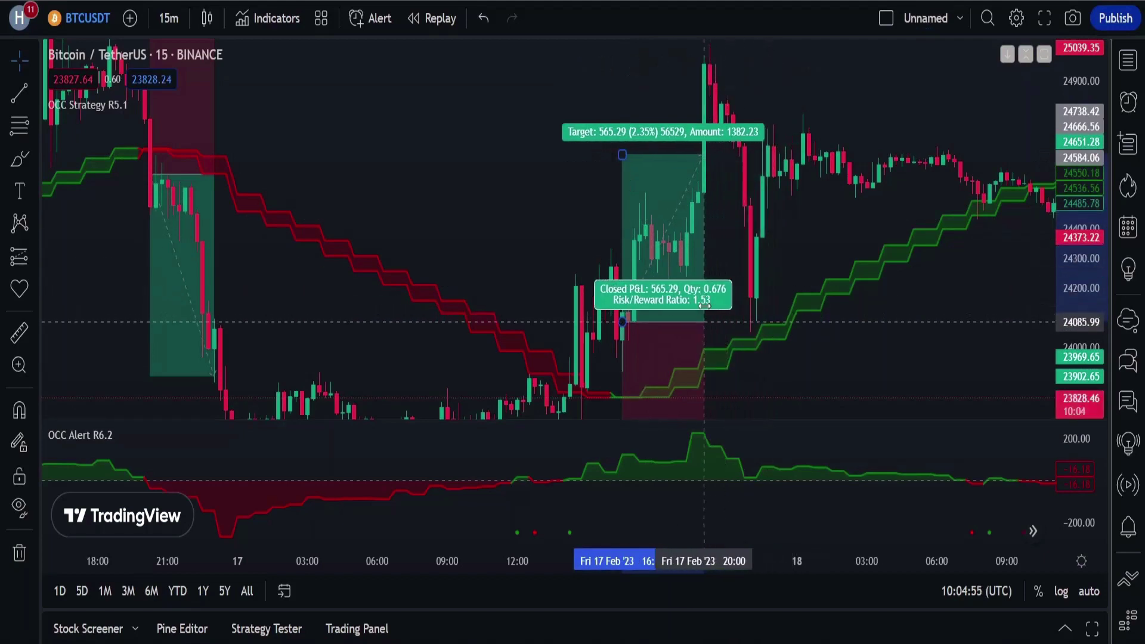
click(829, 365)
drag(828, 365, 857, 307)
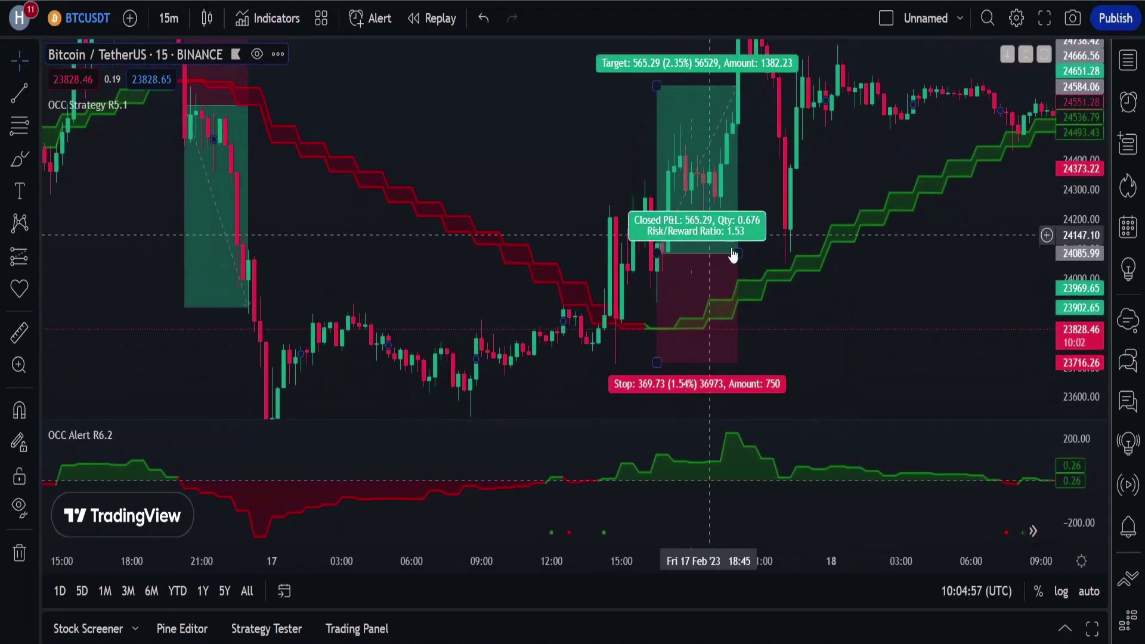